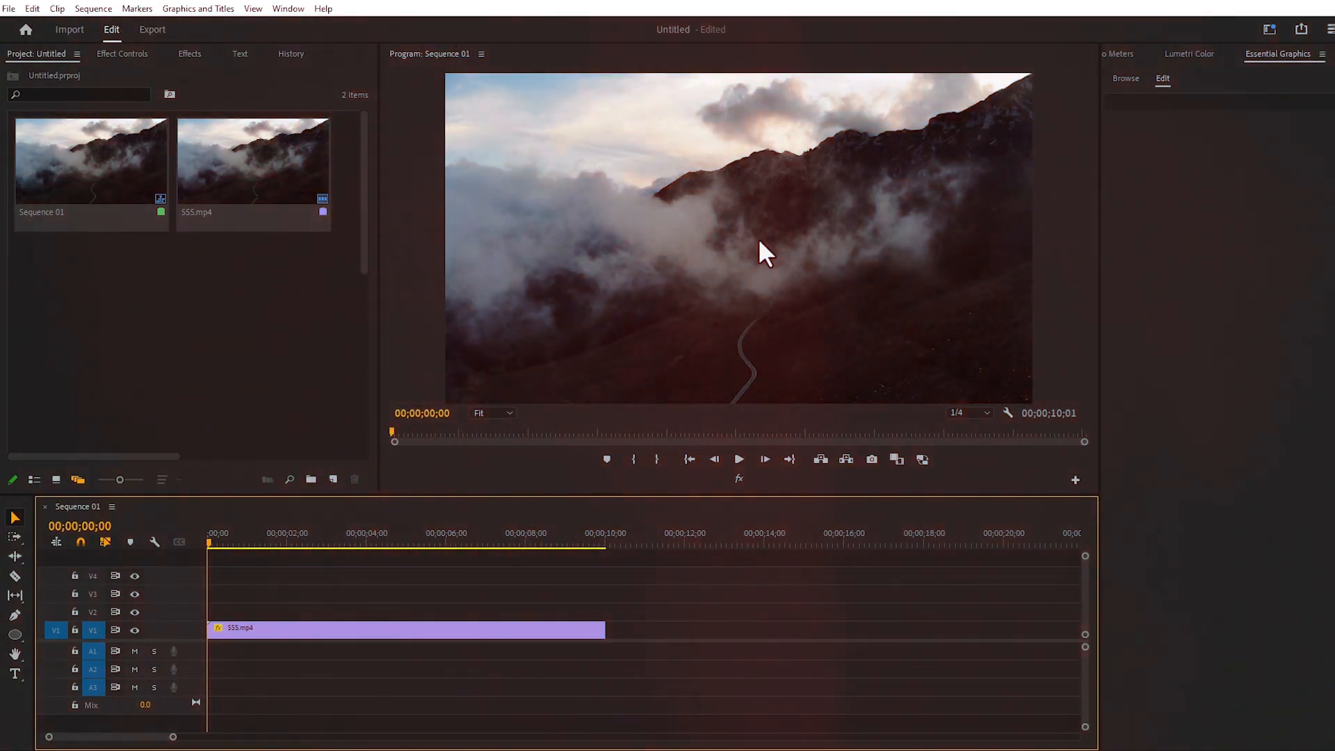
# Create a 1920 × 1080 transparent video and lay it on track V2 across the full length of the video clip below
pyautogui.click(333, 479)
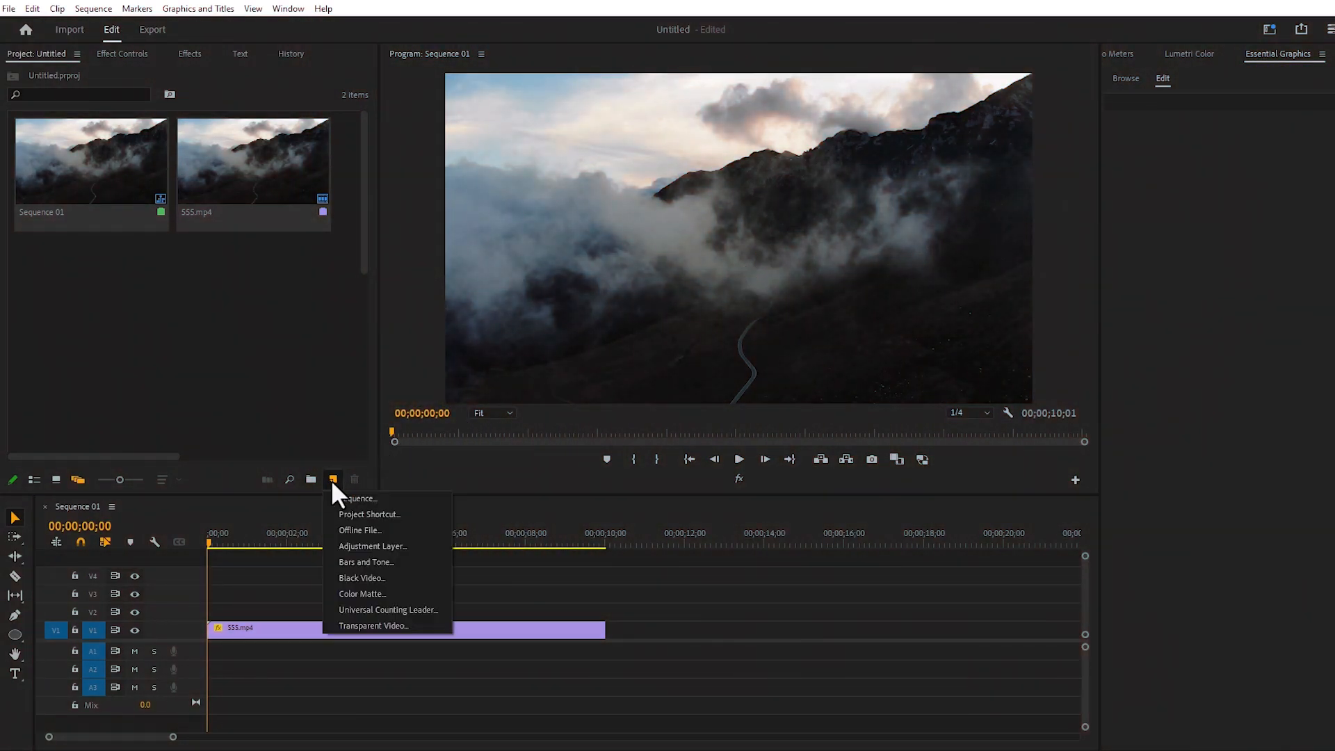
pyautogui.click(402, 641)
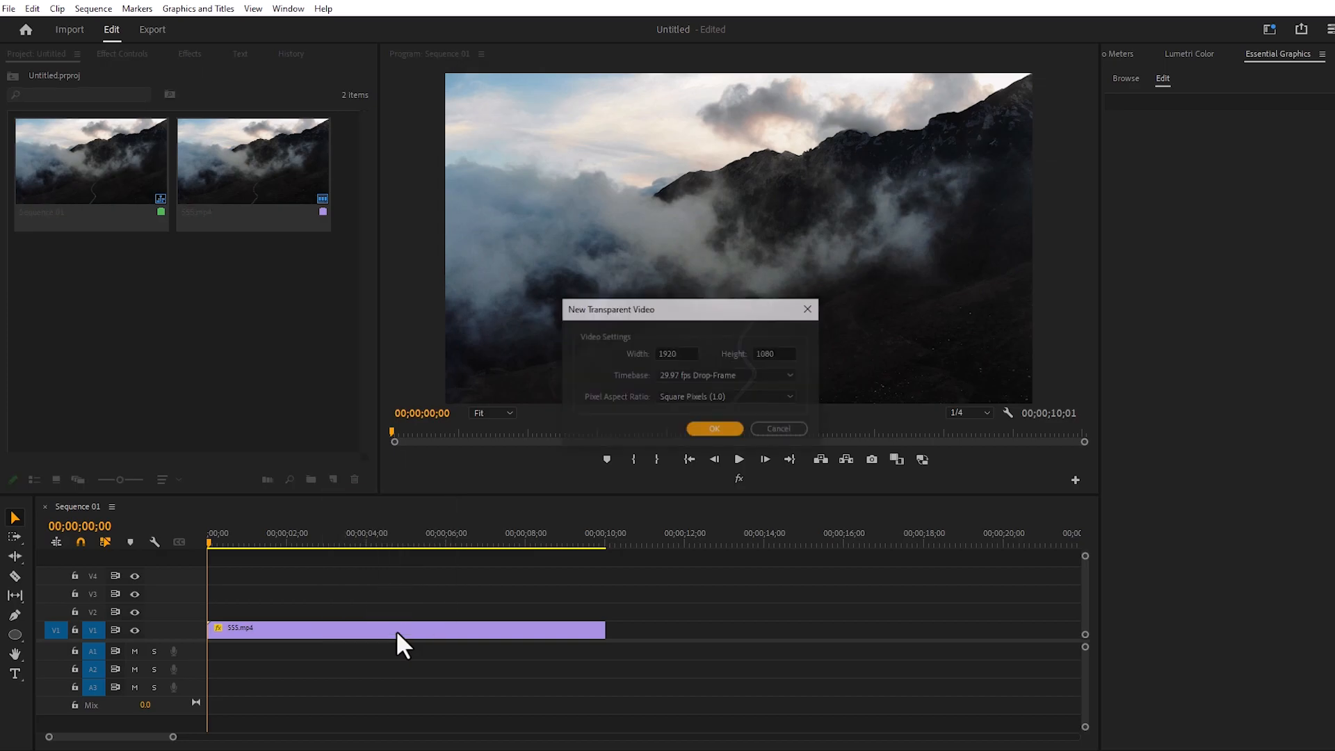
pyautogui.click(705, 429)
pyautogui.moveTo(81, 292); pyautogui.dragTo(219, 610)
pyautogui.moveTo(402, 611); pyautogui.dragTo(603, 619)
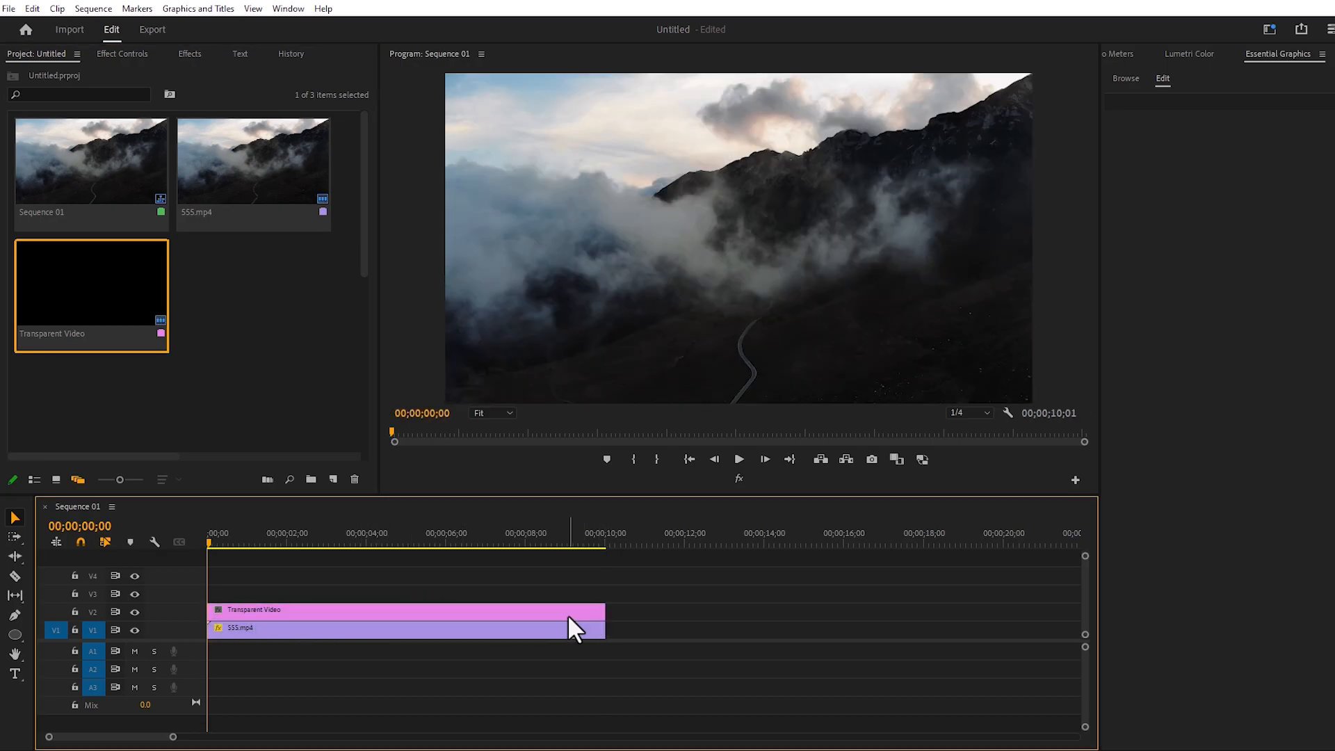
# Find the Timecode video effect and apply it to the Transparent Video clip on V2
pyautogui.click(337, 608)
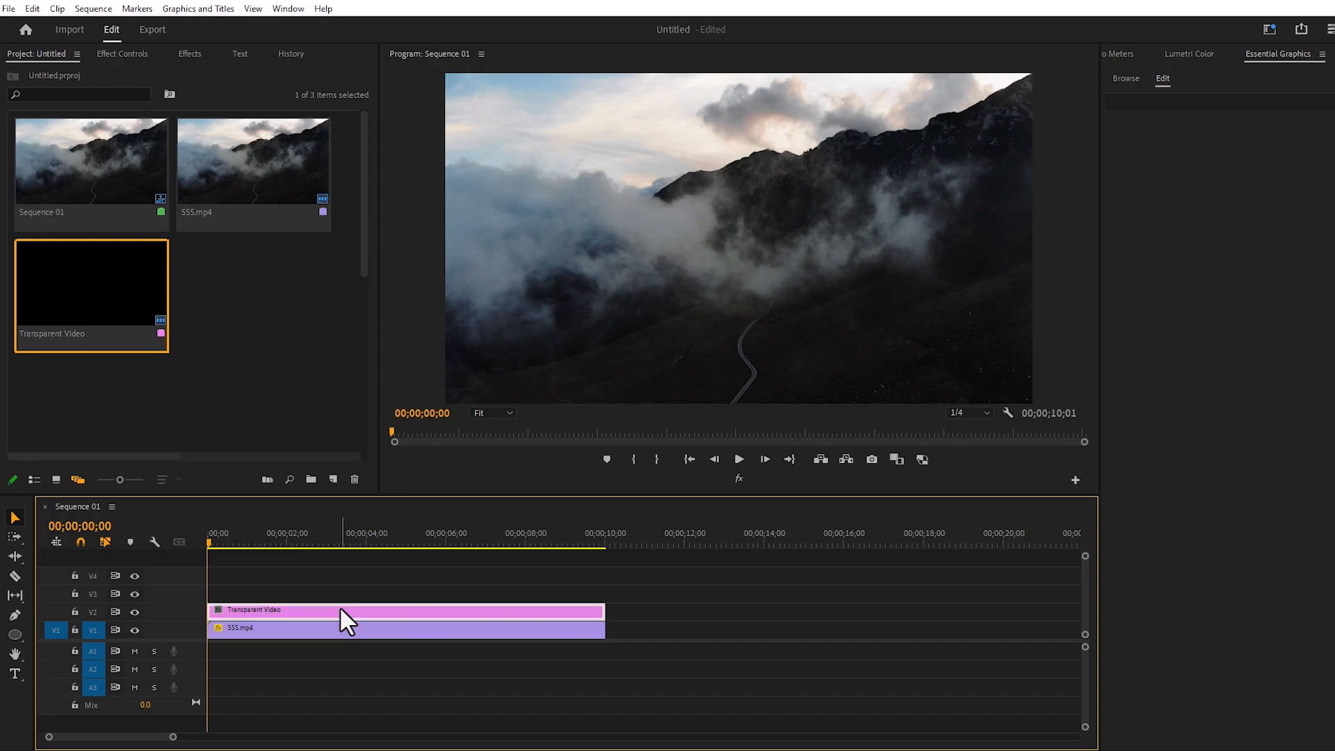
pyautogui.click(184, 53)
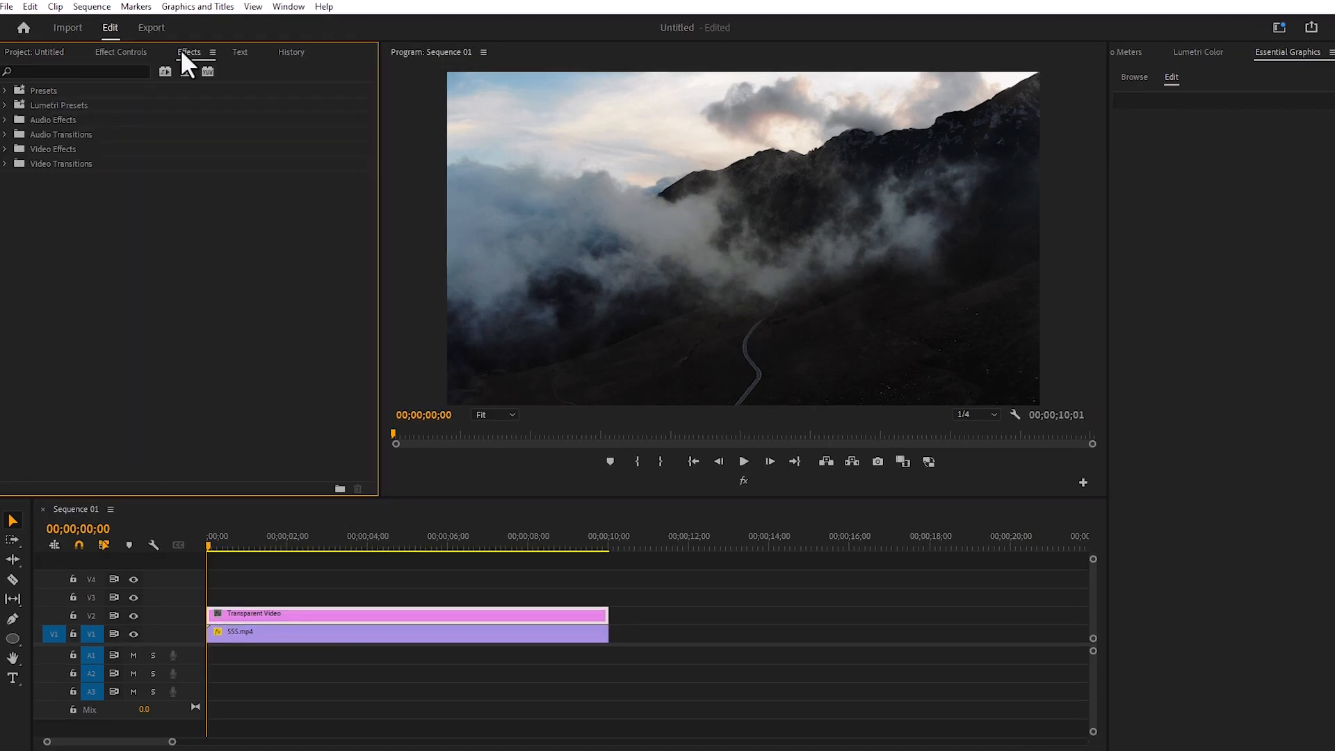
pyautogui.click(85, 71)
pyautogui.write('ti,e')
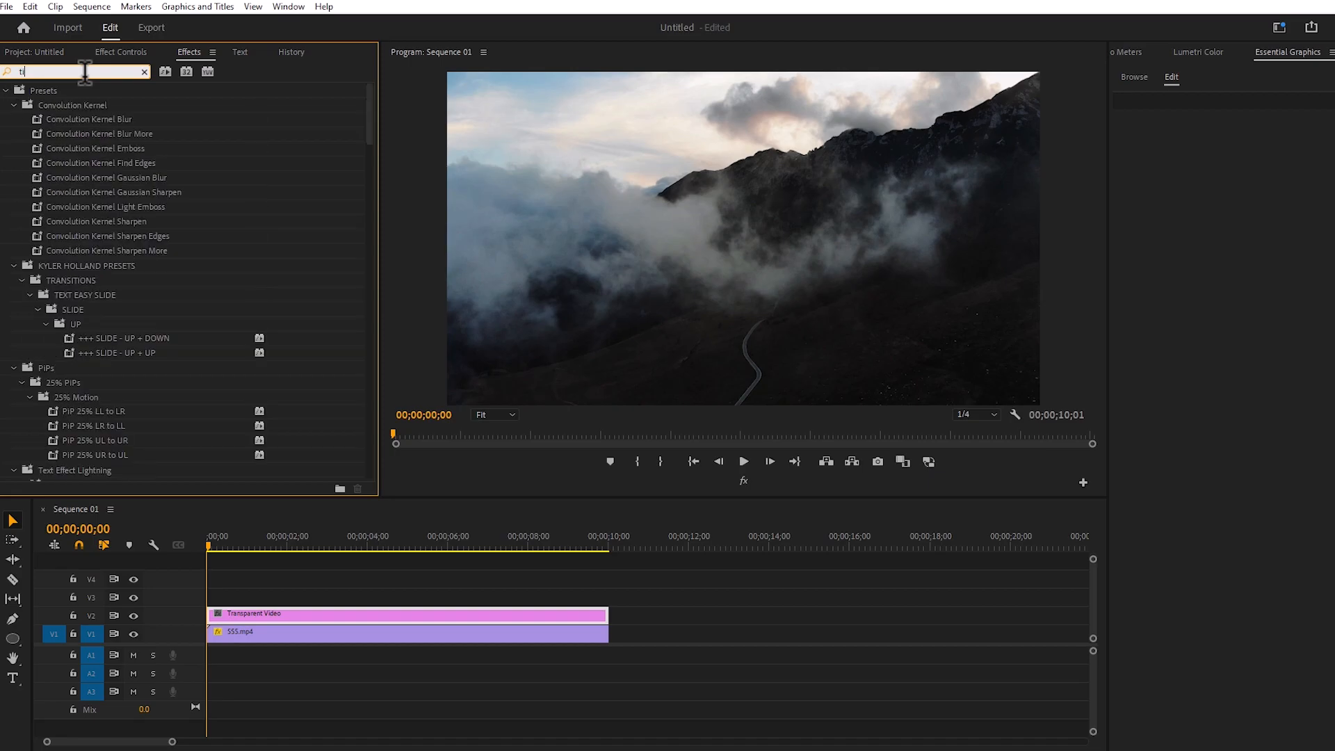
pyautogui.press('BackSpace')
pyautogui.press('BackSpace')
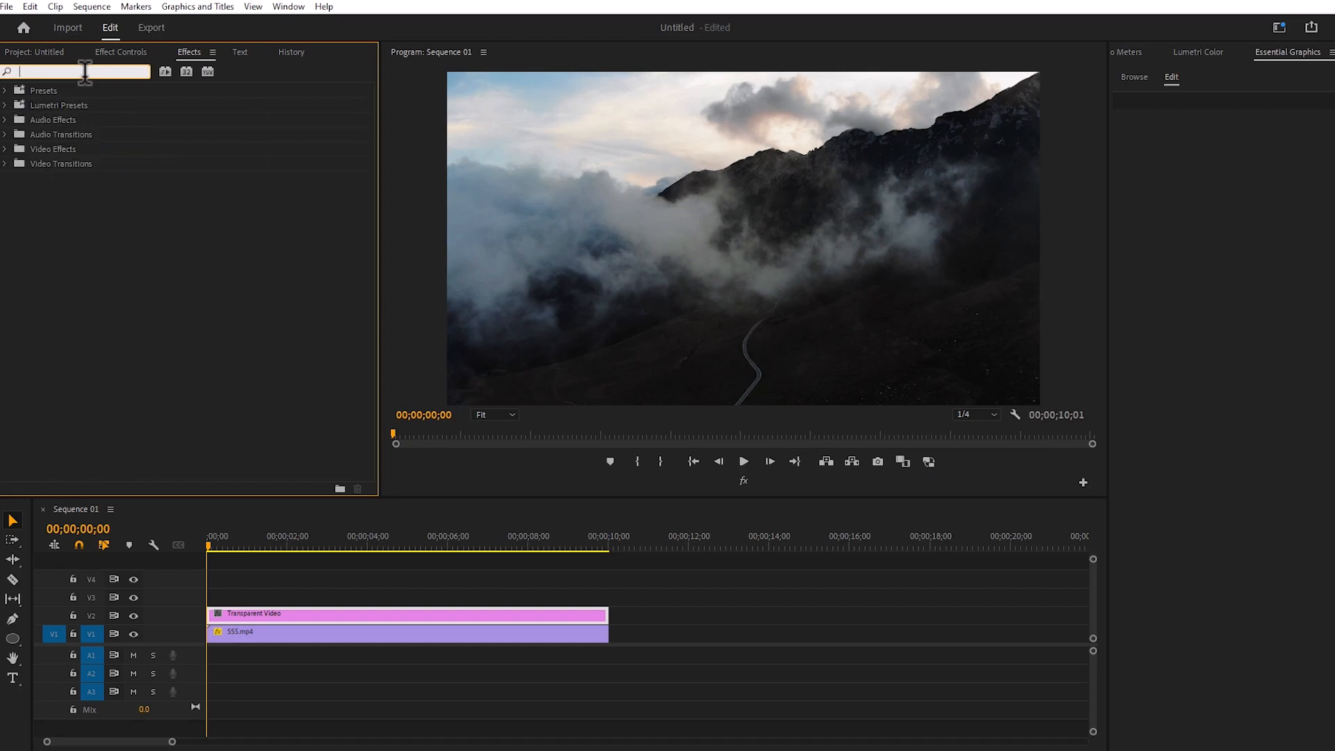
pyautogui.write('me')
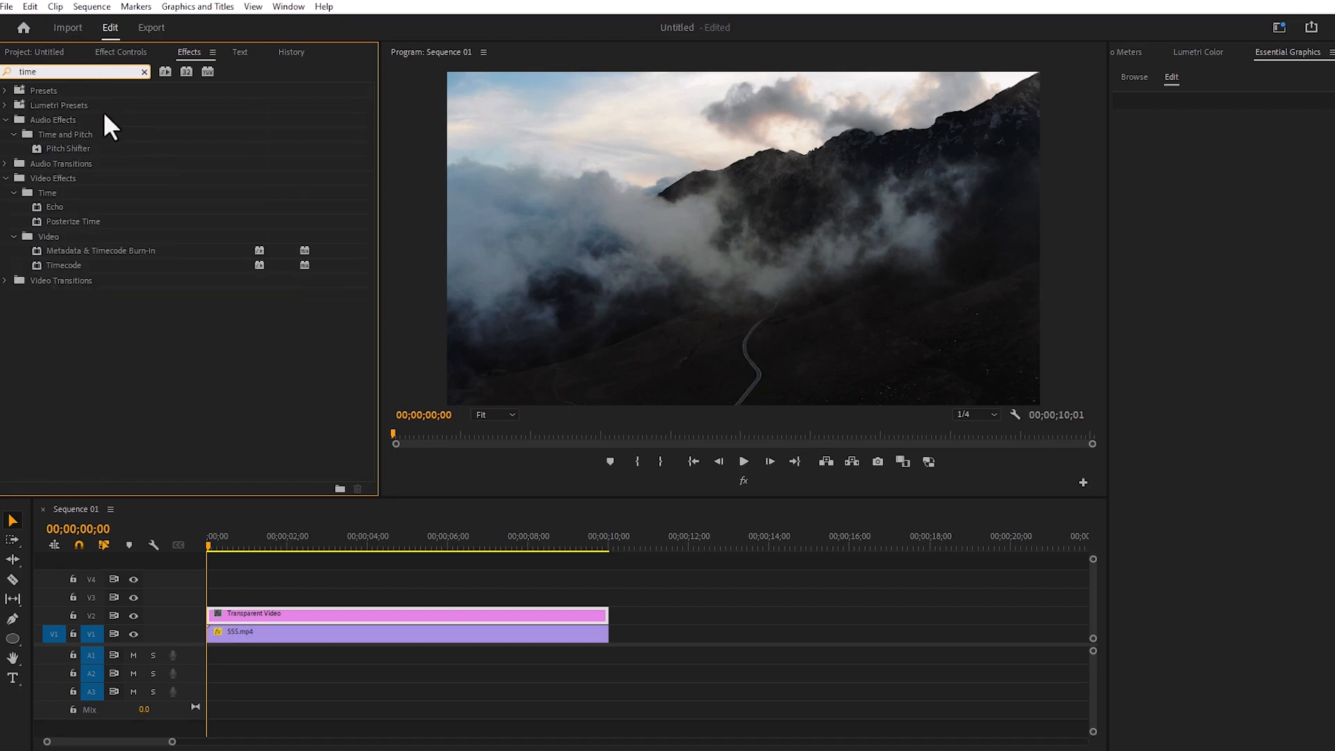
pyautogui.moveTo(66, 265); pyautogui.dragTo(261, 614)
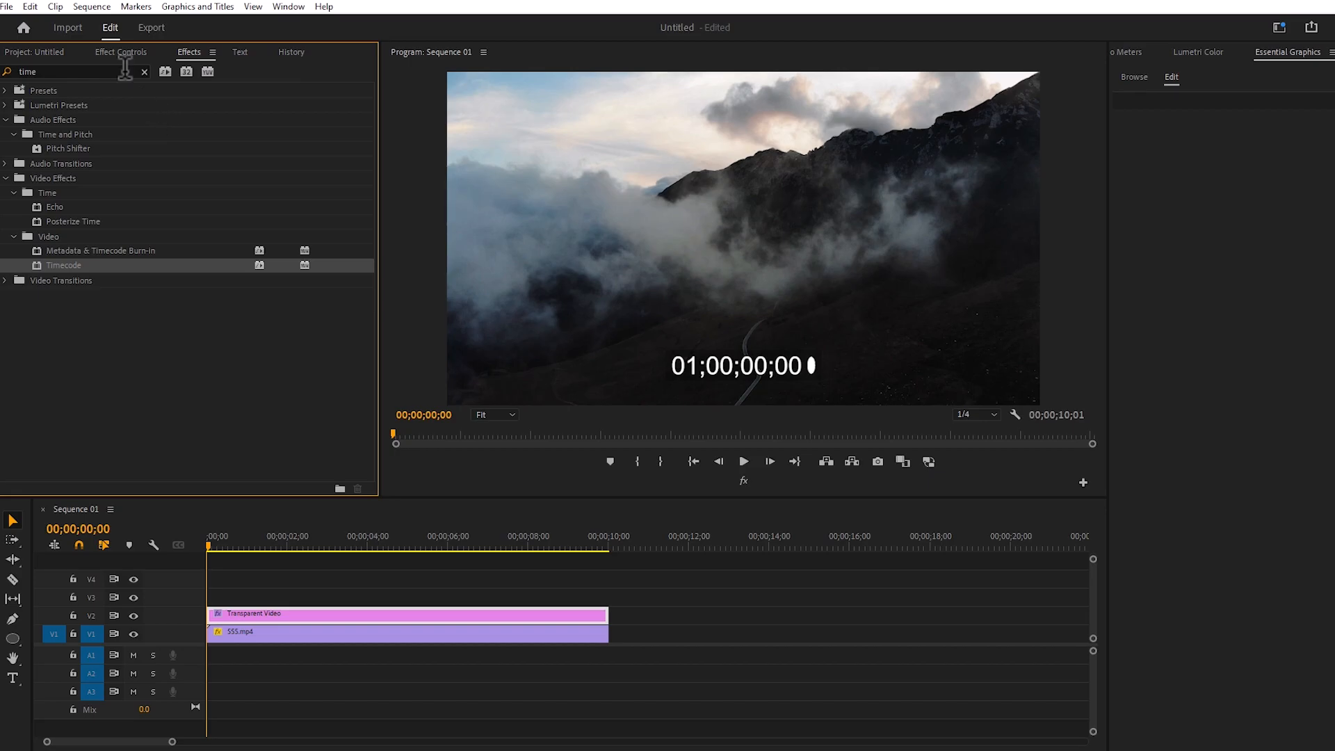
# Configure the Timecode effect with Field Symbol off, opacity 0%, size 34% and position 877.0, 534.4
pyautogui.click(111, 57)
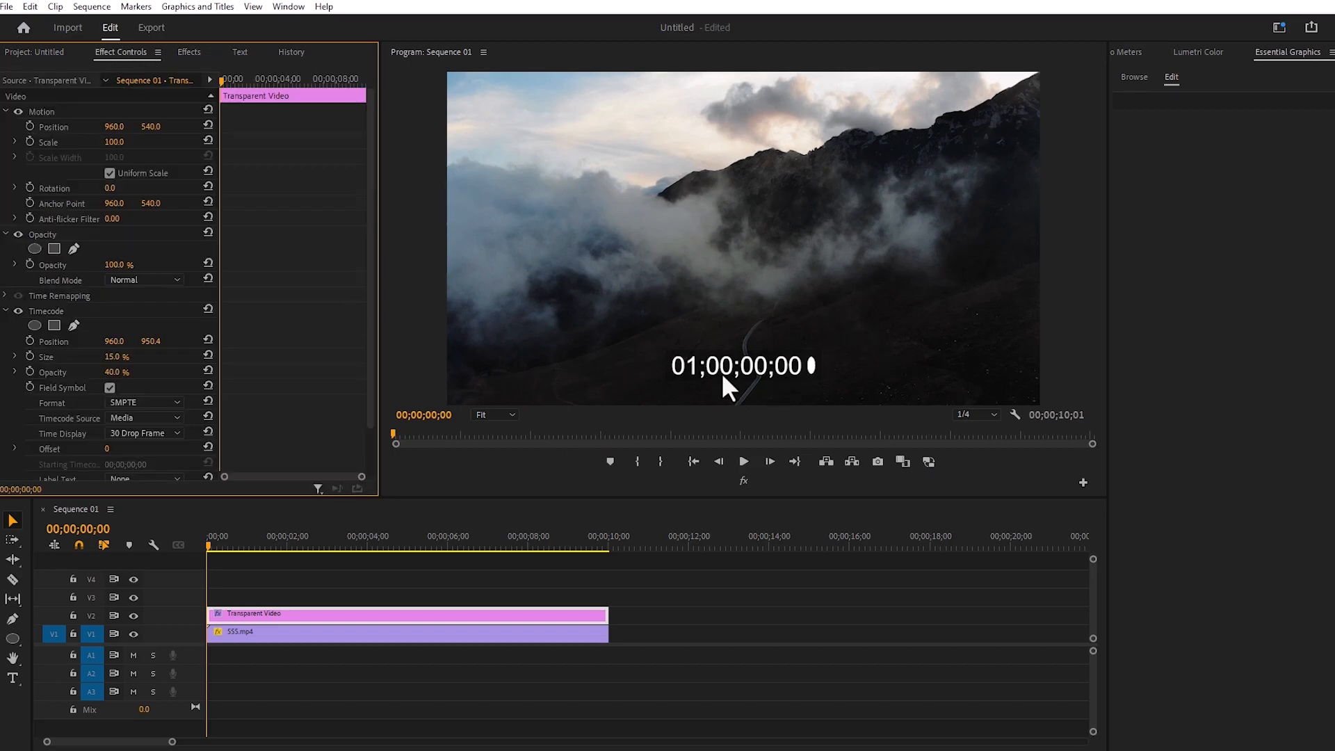
pyautogui.click(109, 387)
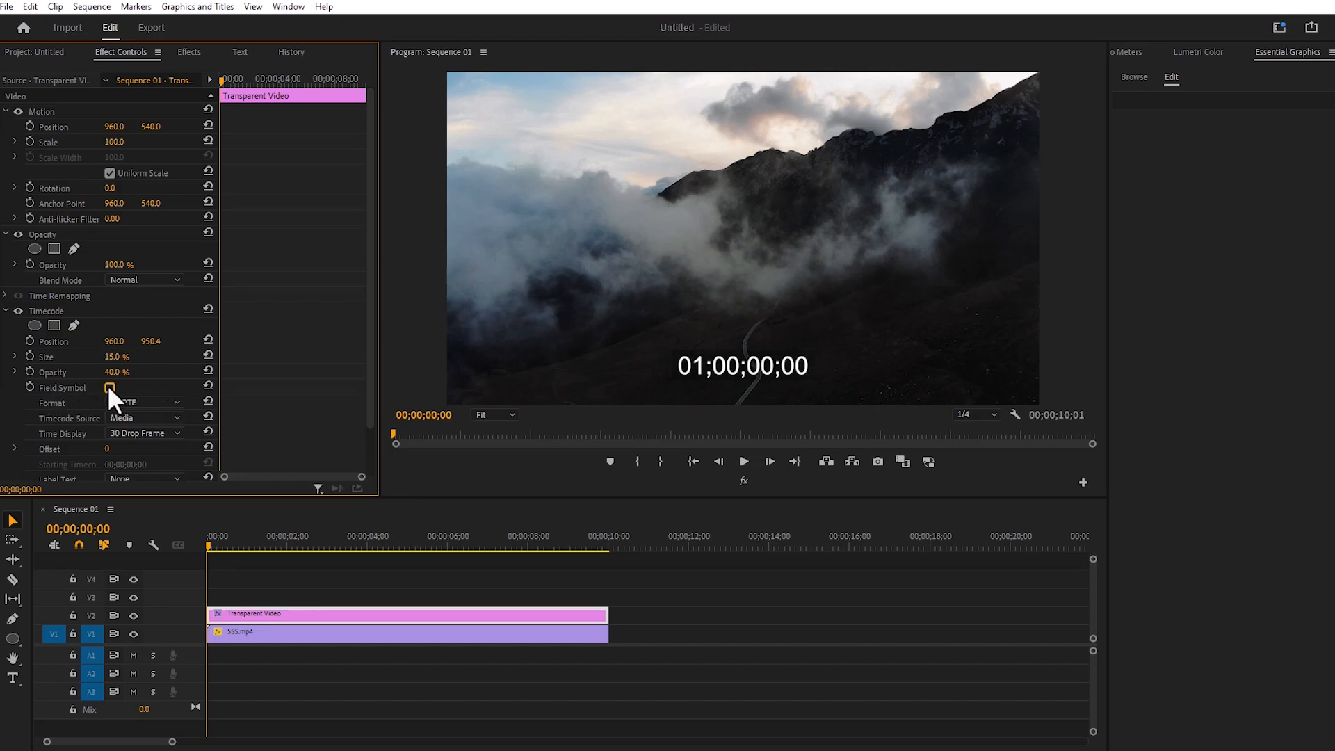
pyautogui.moveTo(117, 372); pyautogui.dragTo(88, 372)
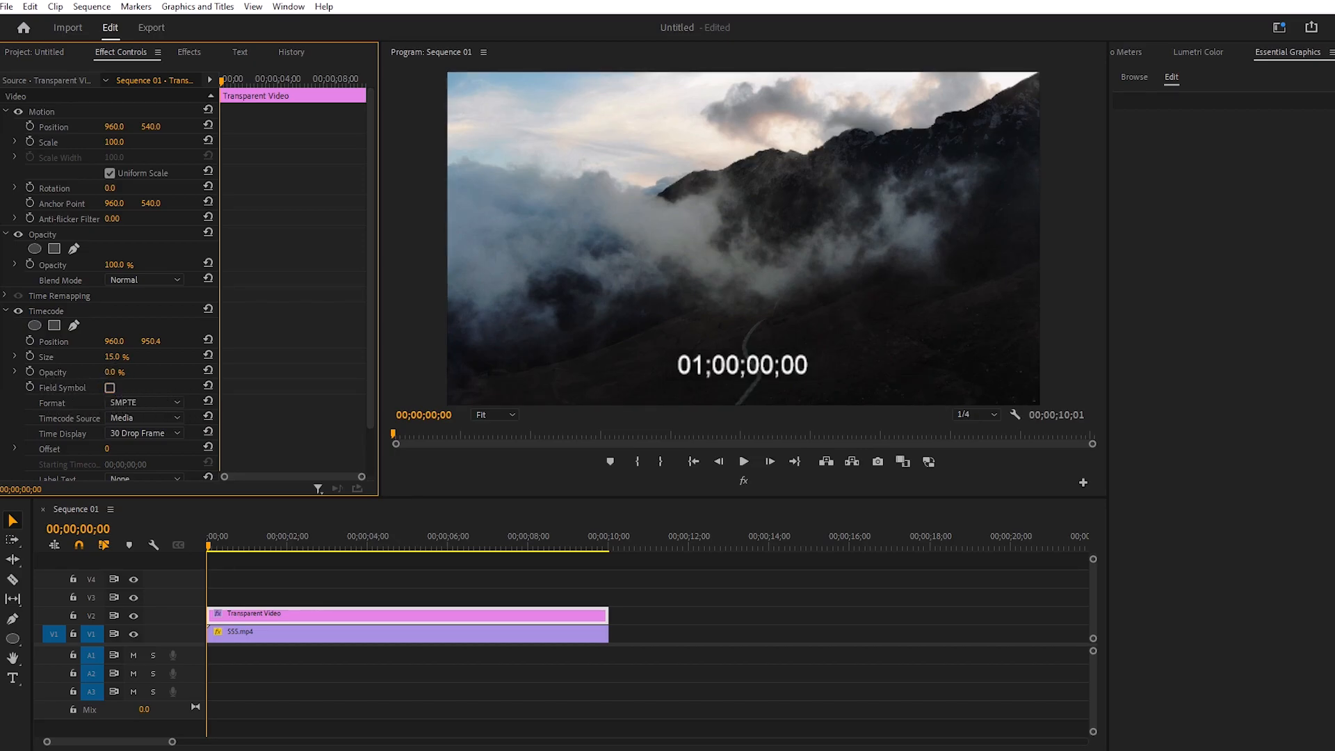
pyautogui.moveTo(154, 342); pyautogui.dragTo(251, 356)
pyautogui.moveTo(114, 341)
pyautogui.mouseDown()
pyautogui.moveTo(63, 341)
pyautogui.moveTo(88, 342)
pyautogui.mouseUp()
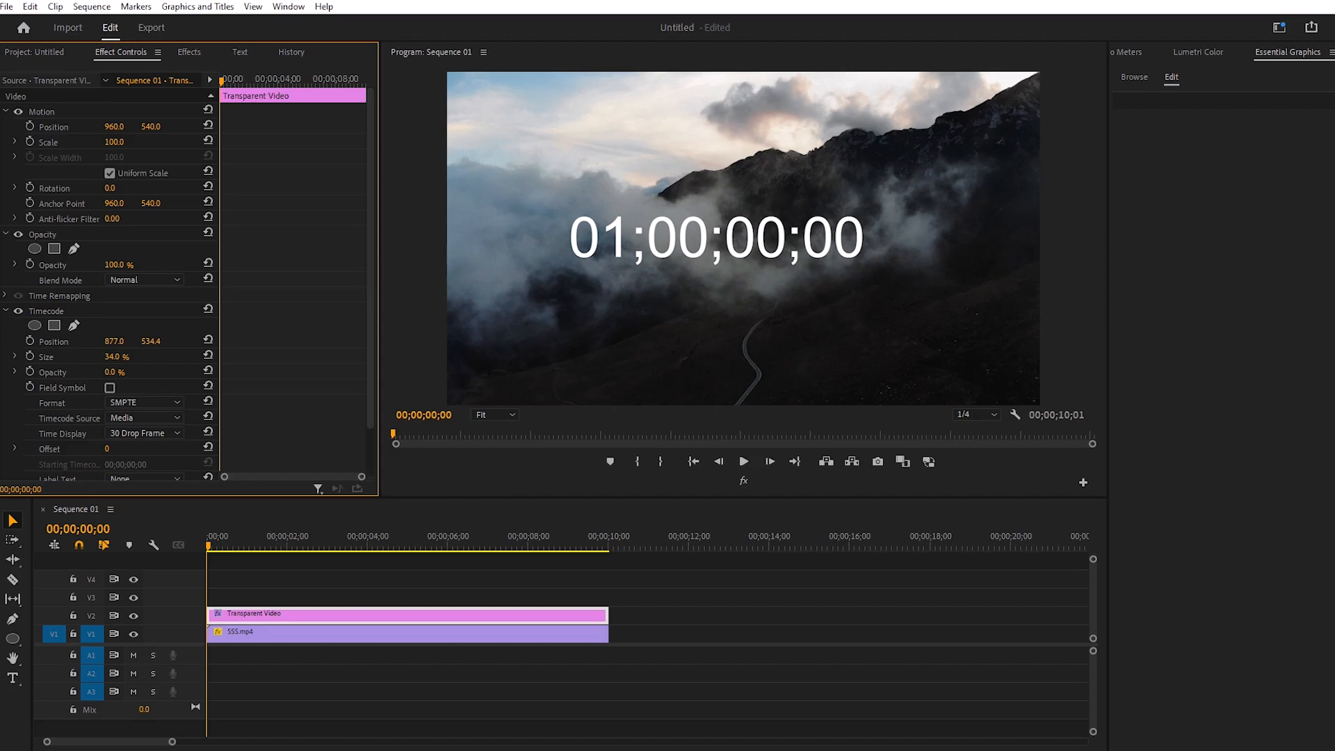
# Find the Crop effect and apply it to the Transparent Video clip
pyautogui.click(189, 52)
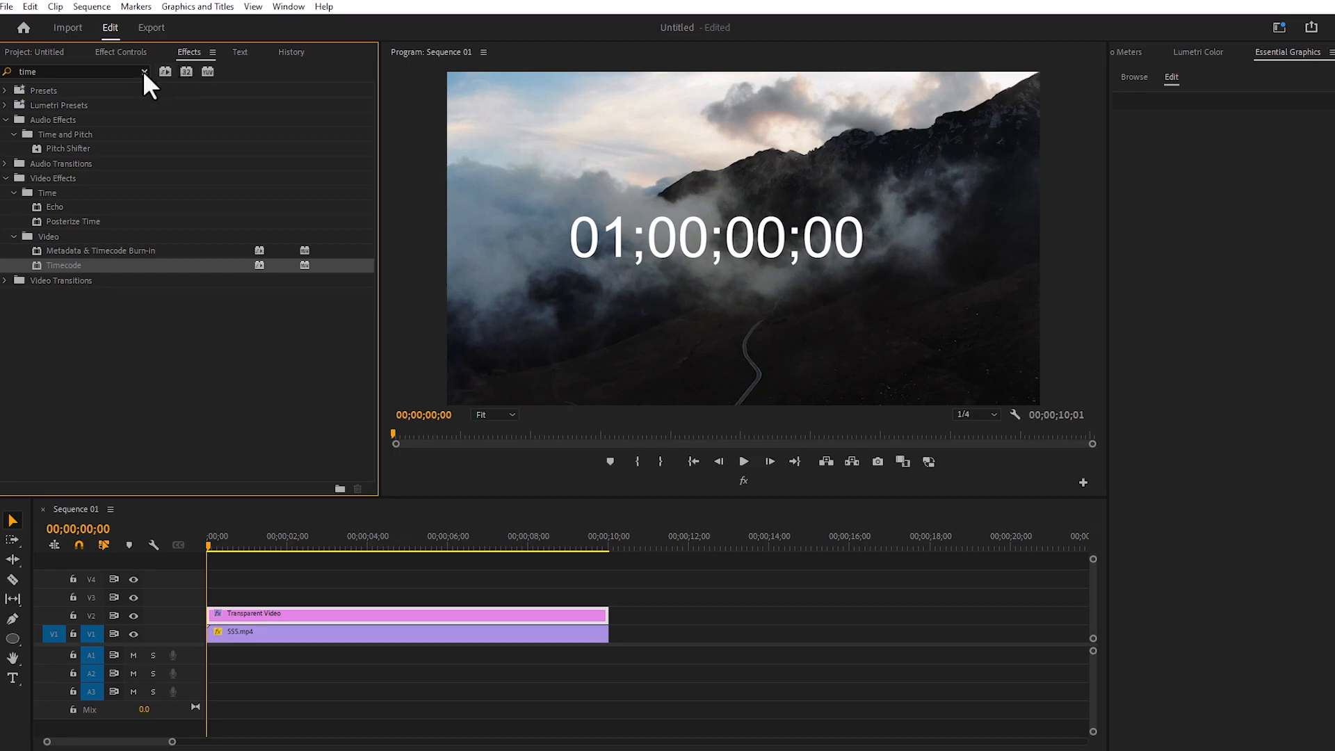
pyautogui.click(144, 72)
pyautogui.write('crop')
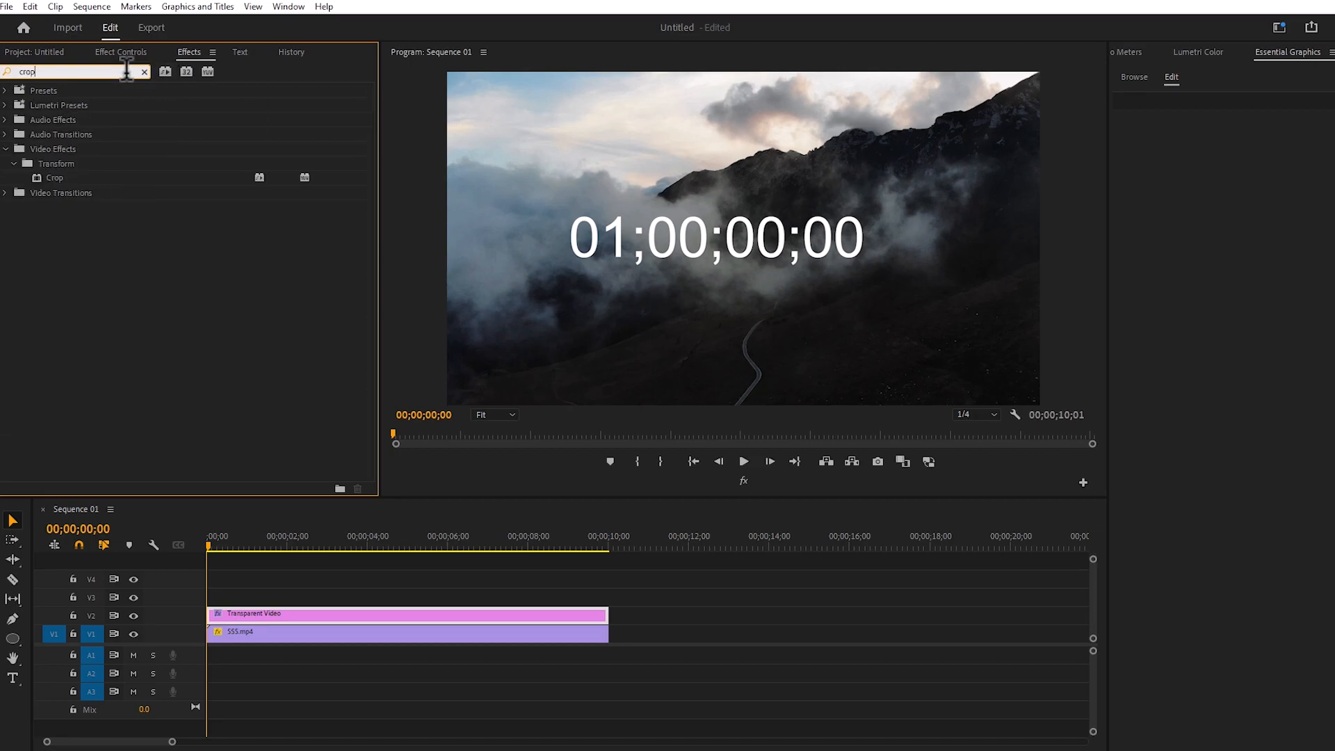
pyautogui.moveTo(49, 176); pyautogui.dragTo(297, 614)
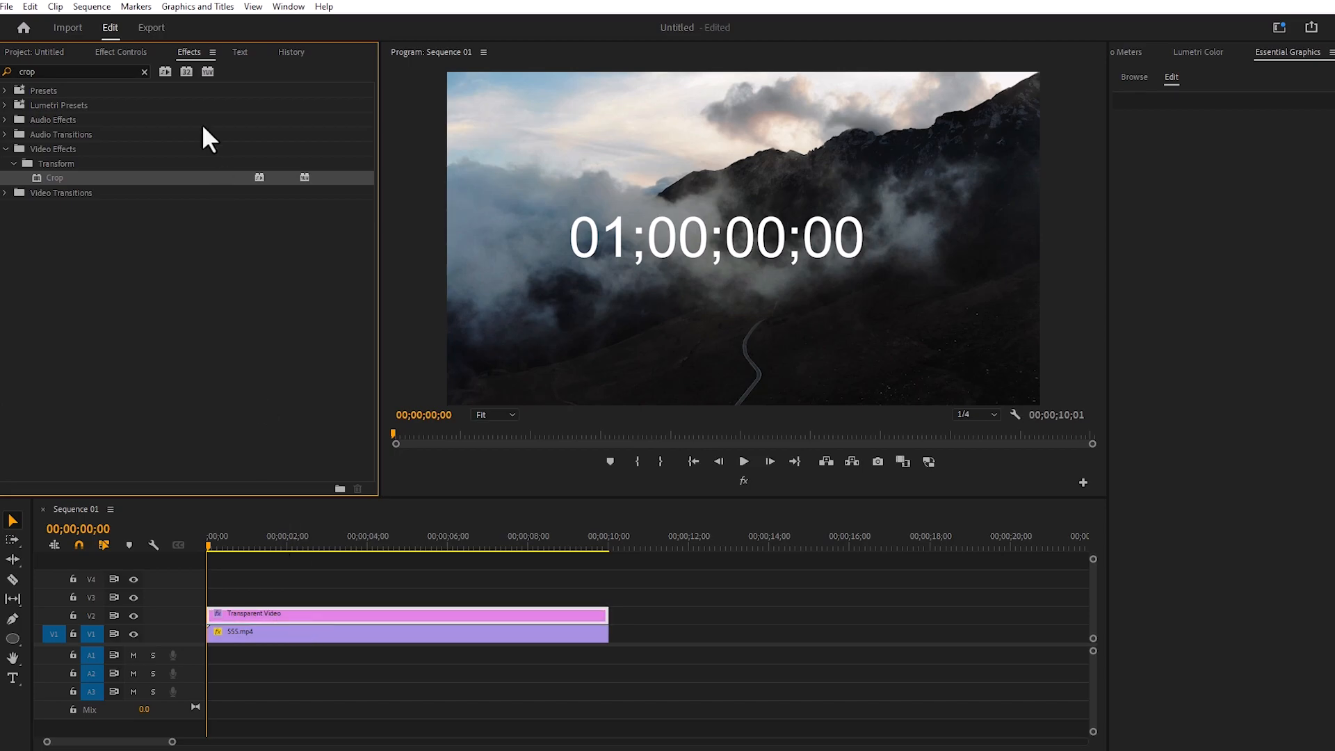
# Crop the timecode to its seconds digits, about 46.3% from the left and 42.1% from the right, and preview the count
pyautogui.click(130, 54)
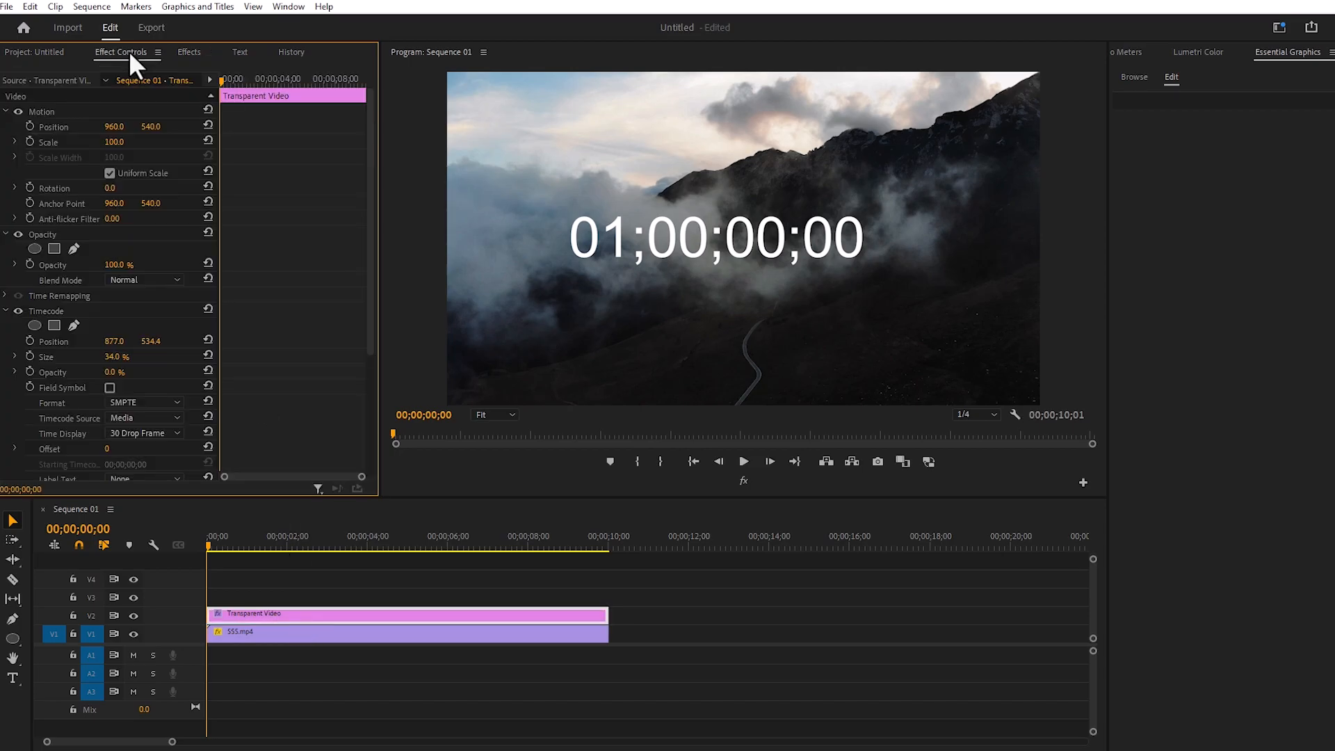
pyautogui.scroll(-5, 118, 233)
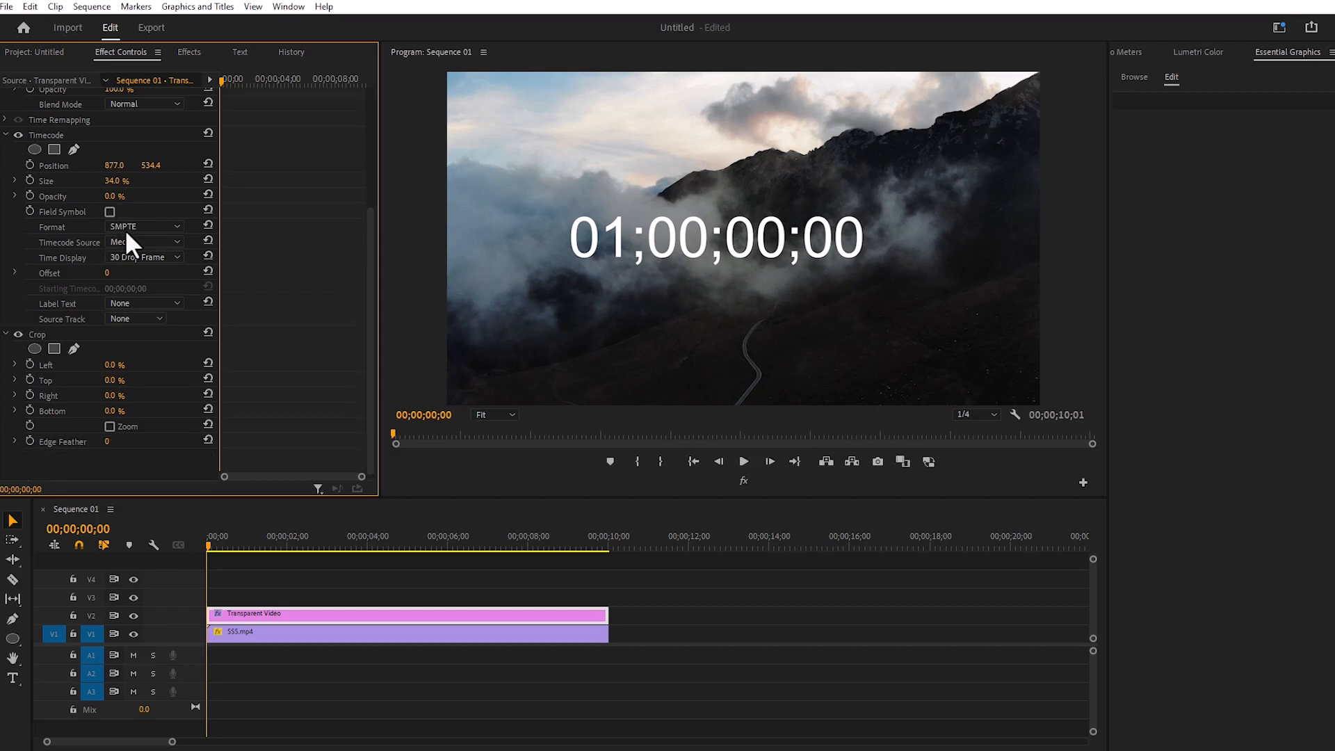
pyautogui.click(50, 333)
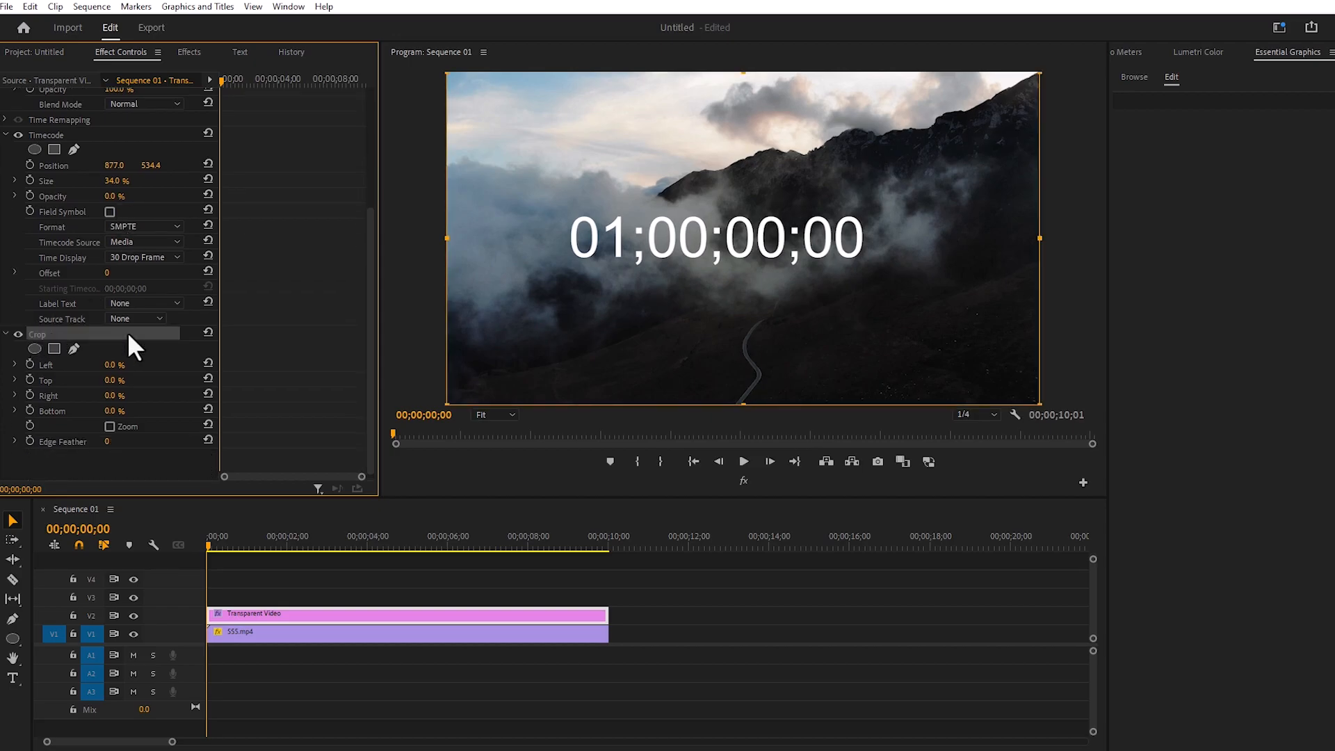
pyautogui.moveTo(447, 234); pyautogui.dragTo(721, 248)
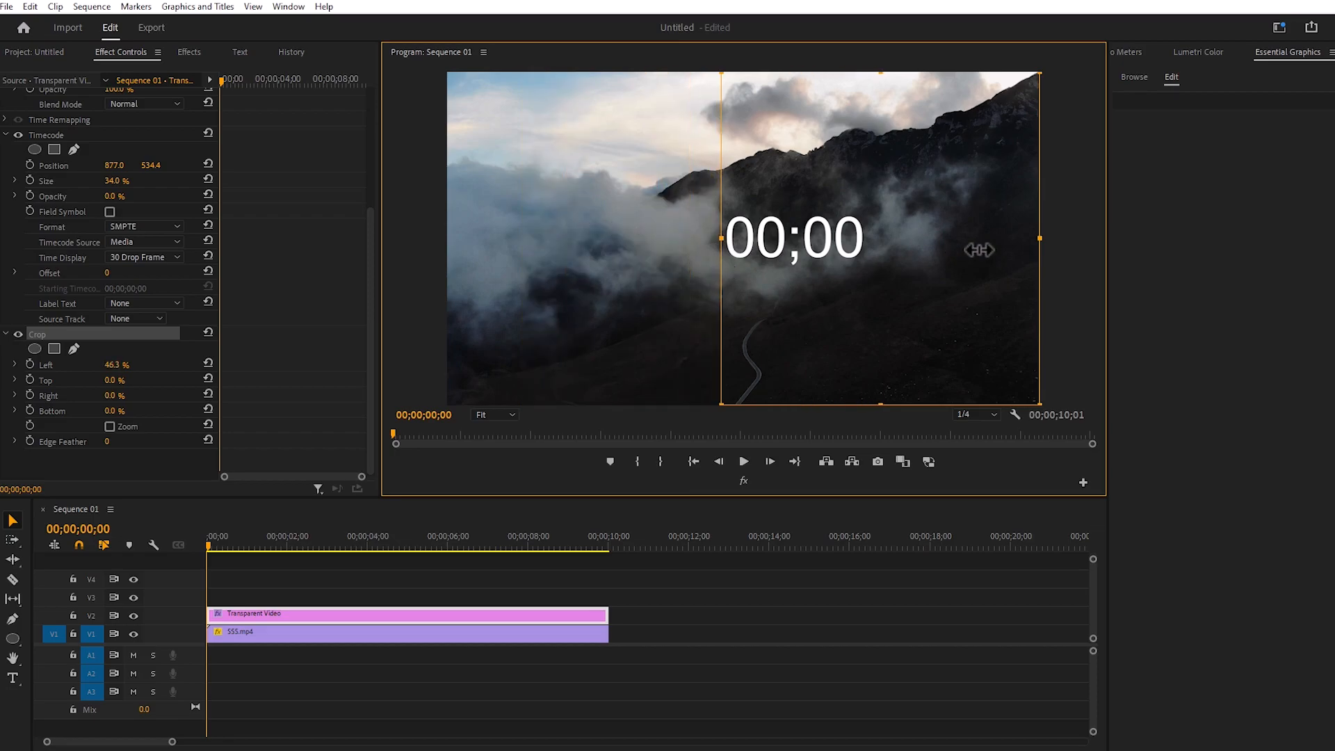
pyautogui.moveTo(1041, 240); pyautogui.dragTo(739, 232)
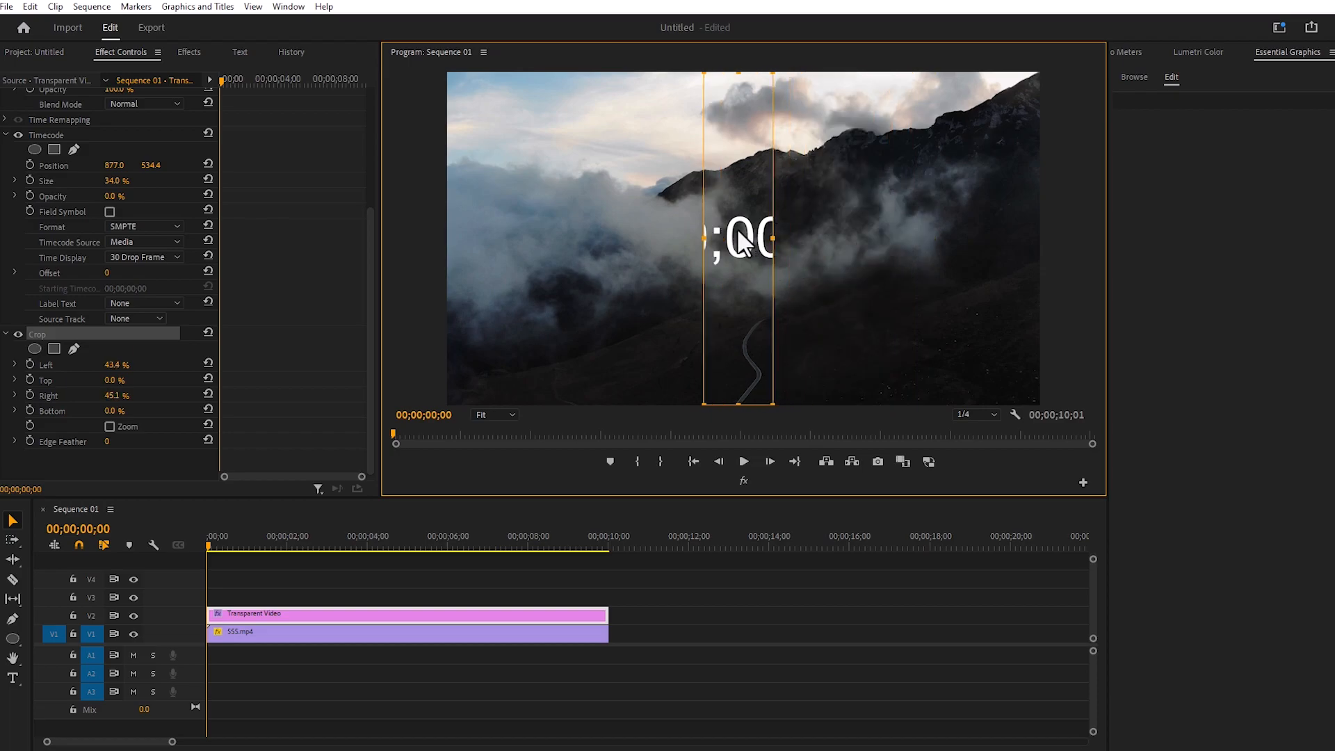
pyautogui.hotkey('ctrl', 'z')
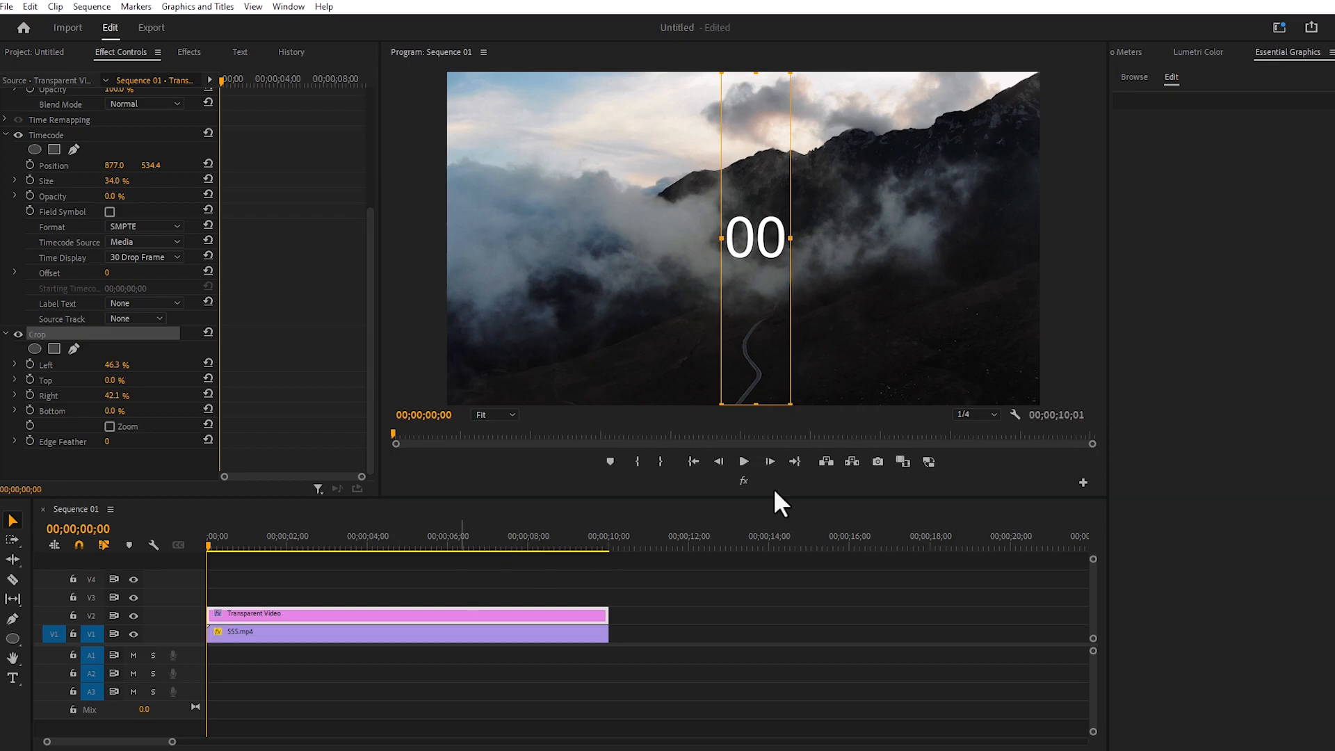
pyautogui.click(743, 461)
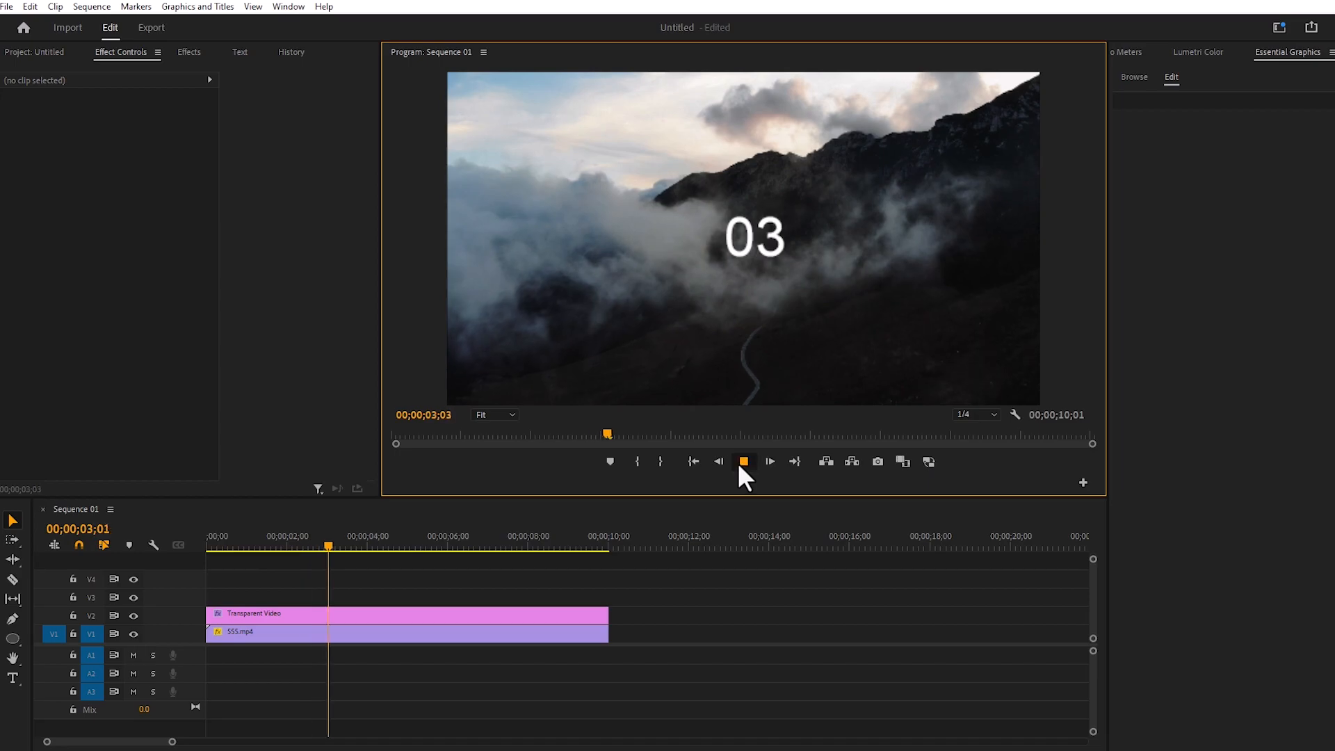
pyautogui.click(743, 462)
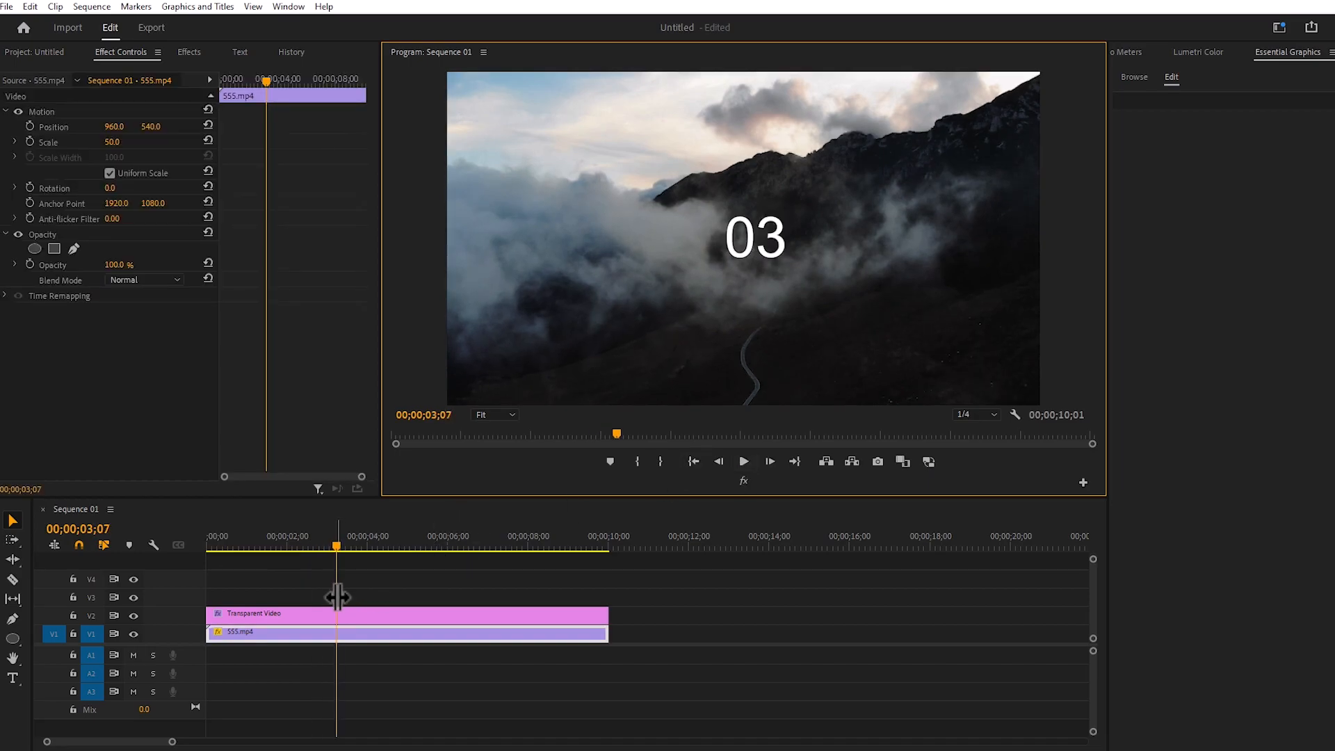
# Nest the Transparent Video clip on V2 into its own sequence, keeping the suggested name
pyautogui.click(321, 614)
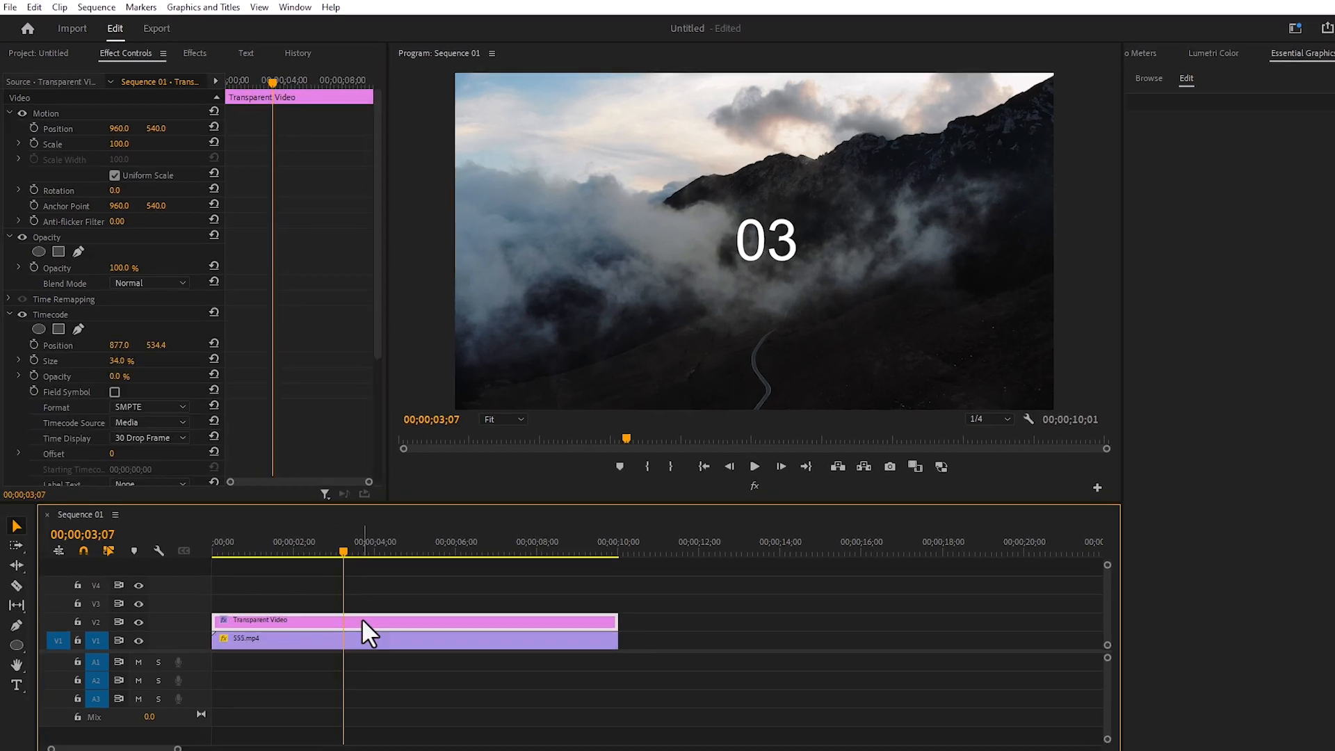
pyautogui.rightClick(355, 611)
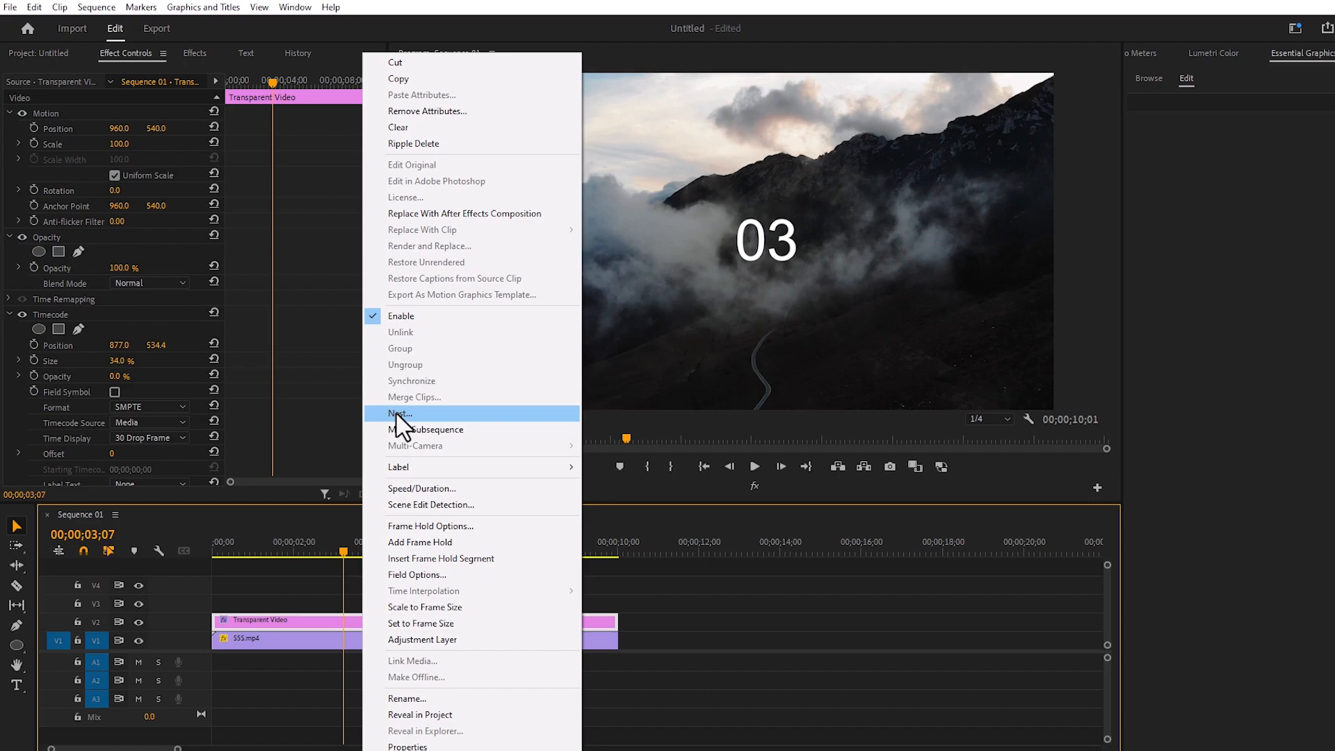
pyautogui.click(452, 416)
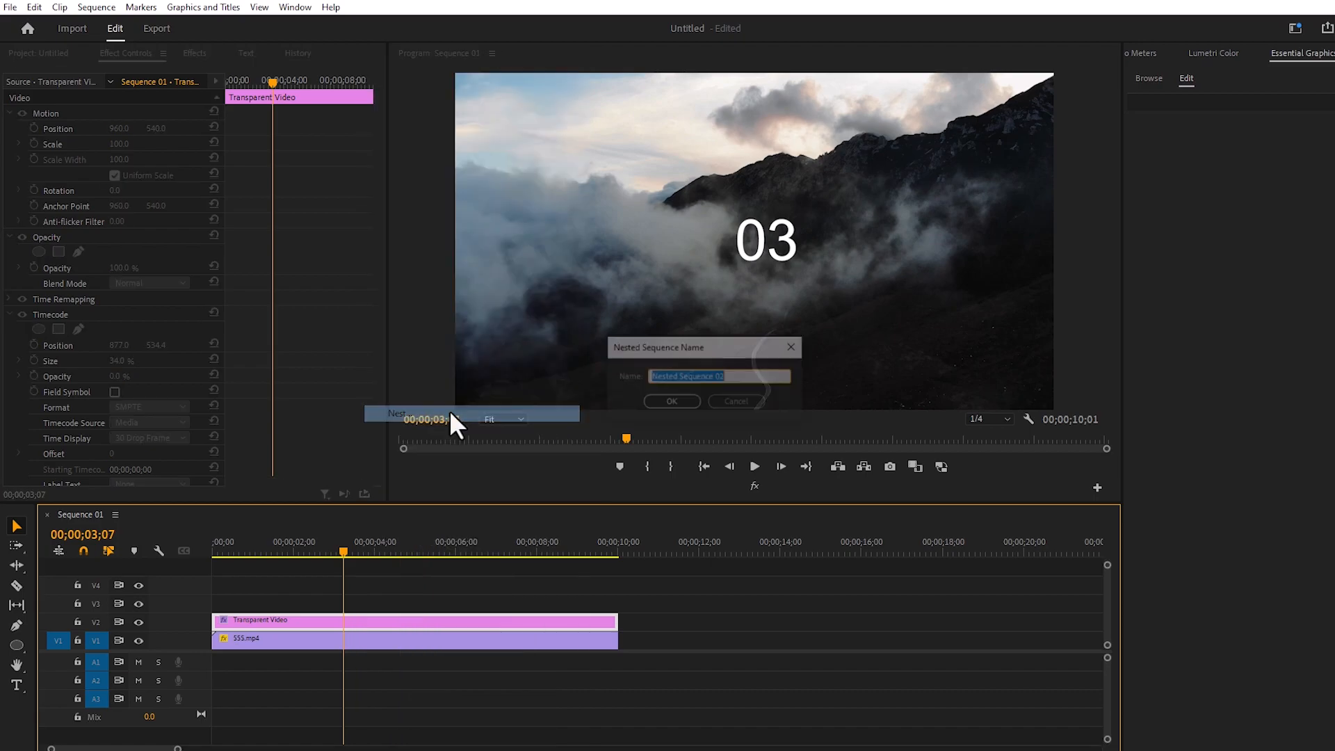
pyautogui.click(664, 402)
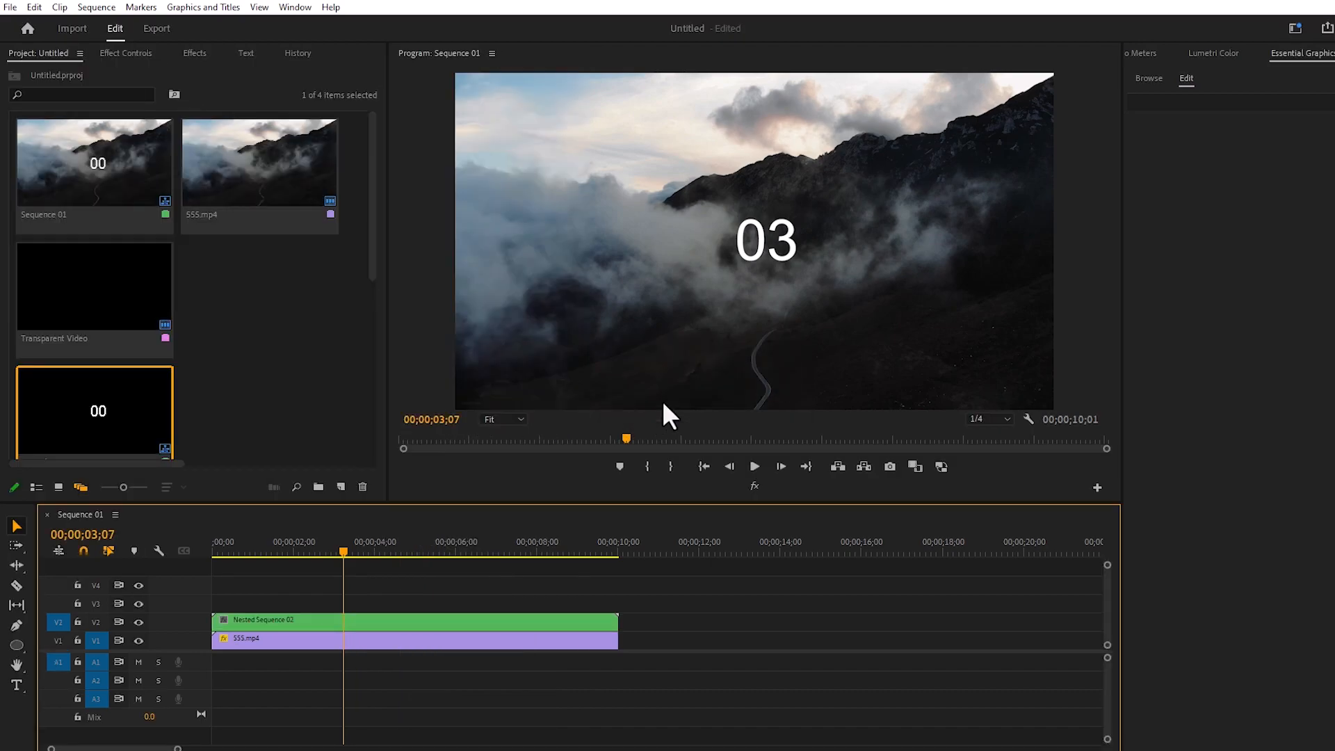
# Reverse the speed of the nested sequence clip on V2 and play the timeline from the start to check the countdown
pyautogui.click(352, 620)
pyautogui.rightClick(352, 620)
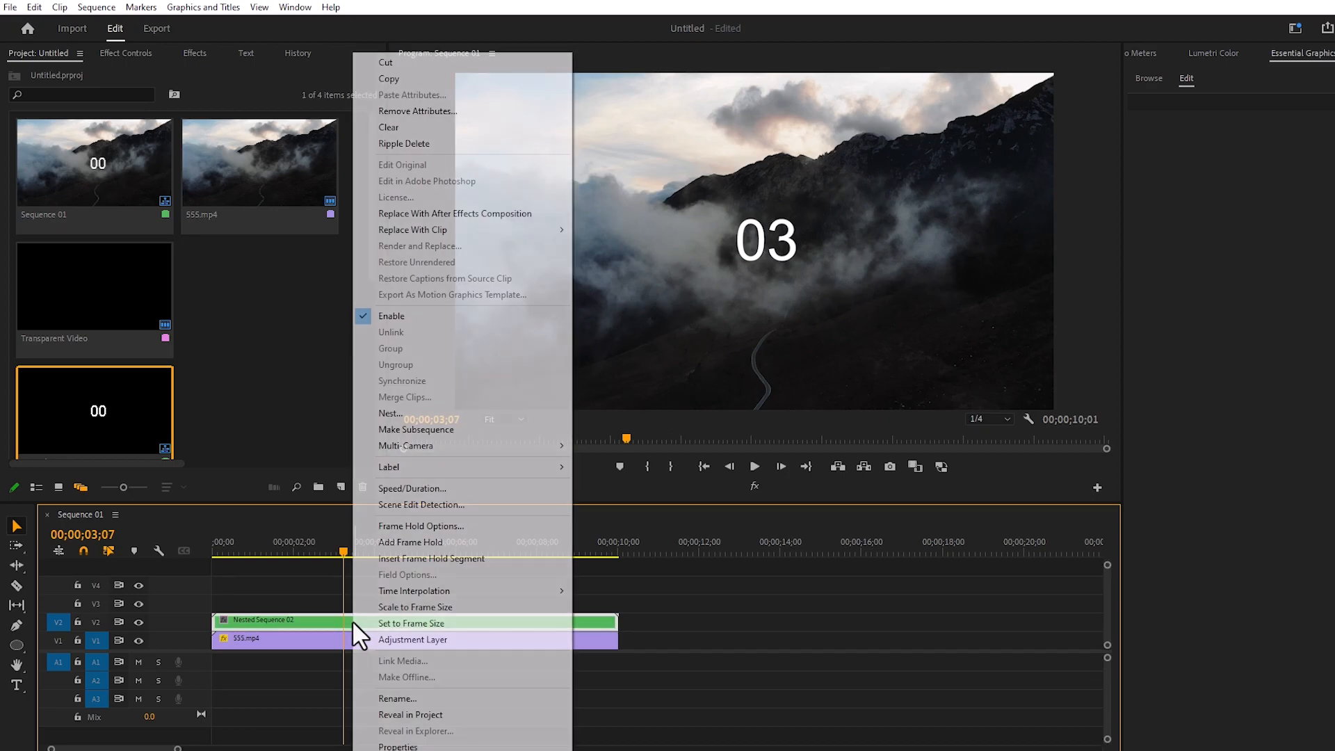
pyautogui.moveTo(426, 459)
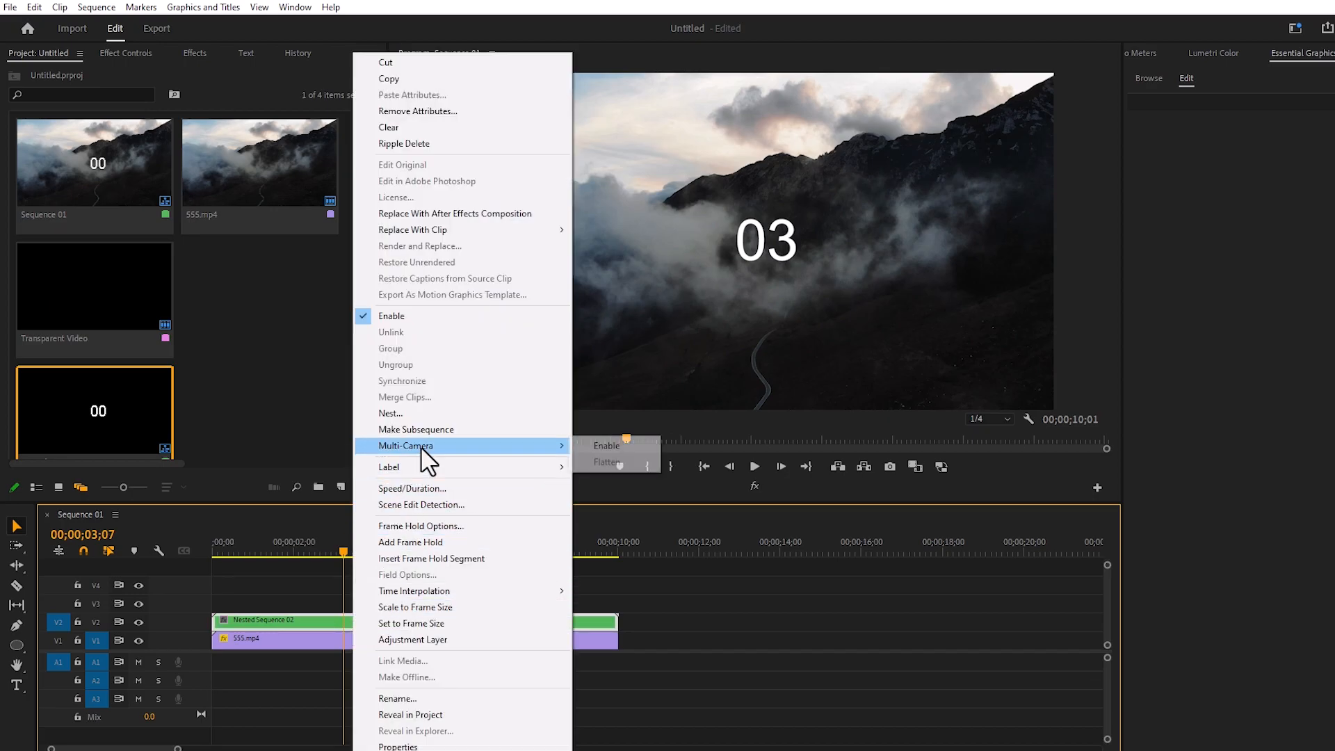
pyautogui.click(483, 490)
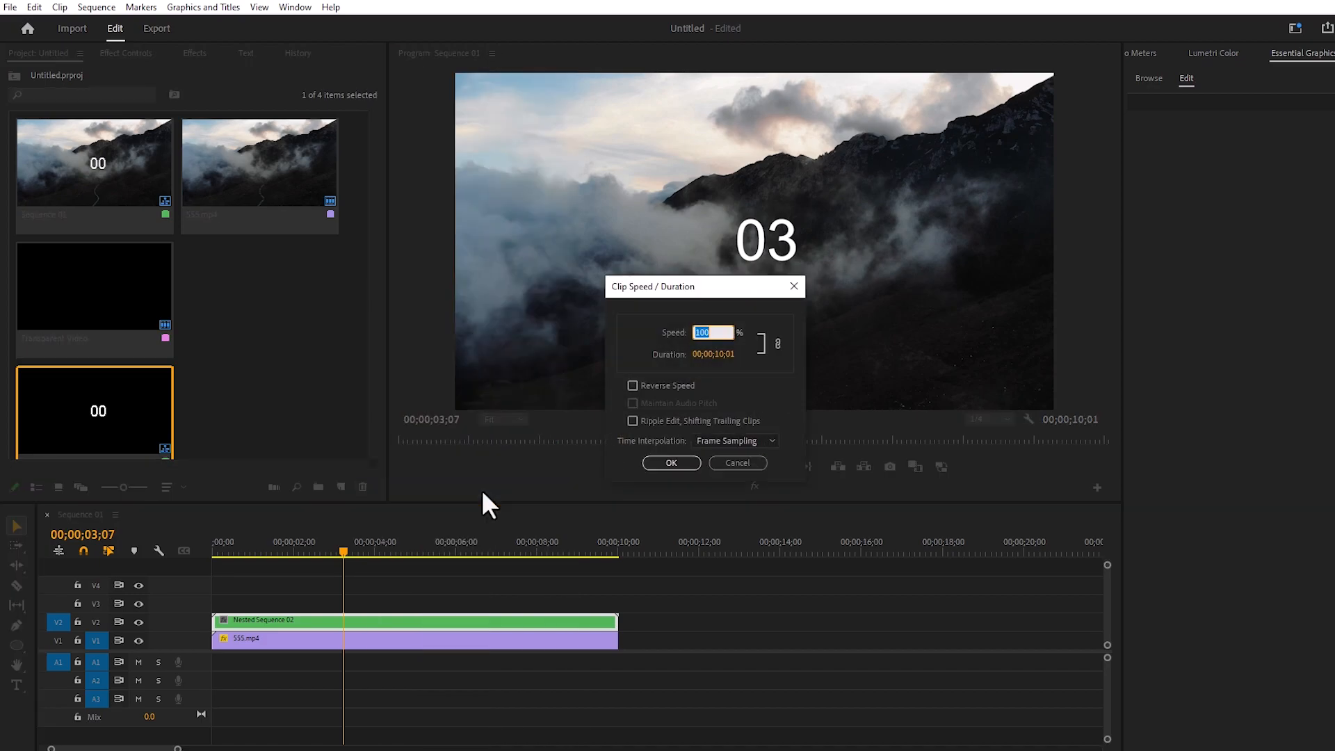
pyautogui.click(632, 386)
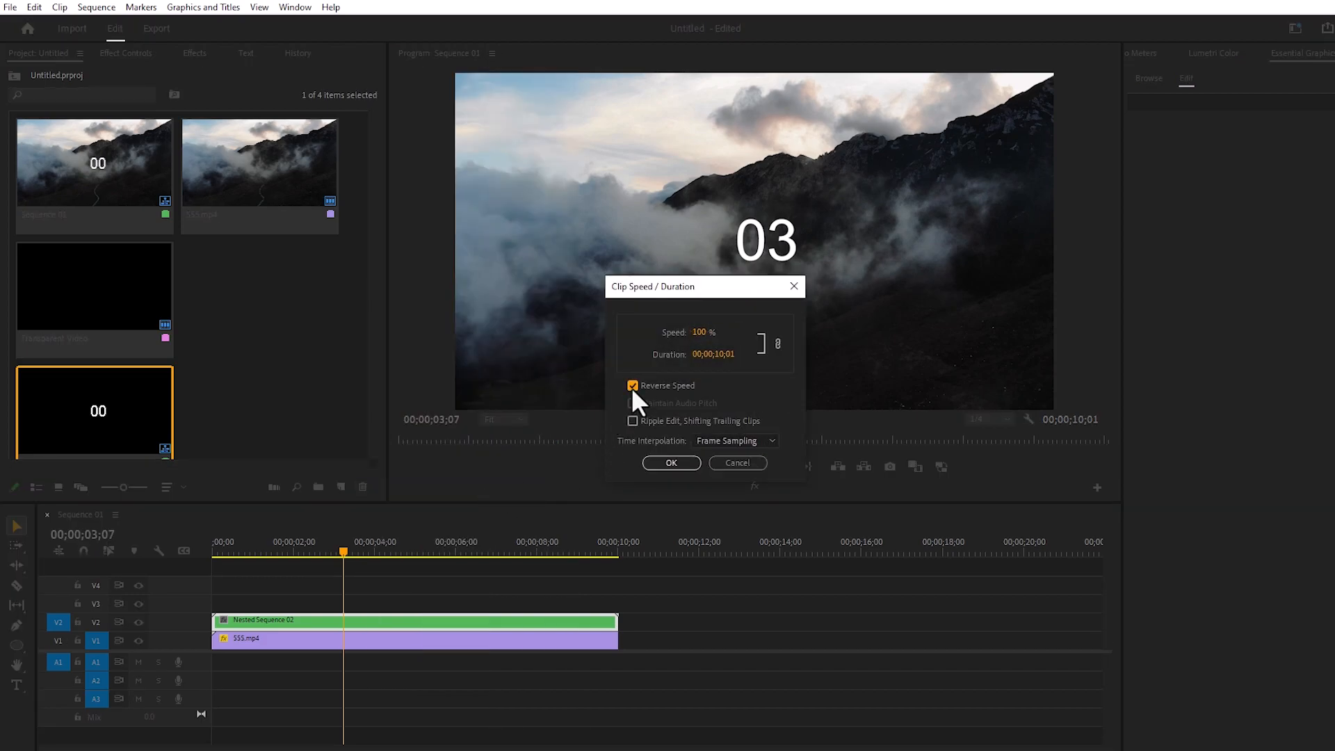
pyautogui.click(671, 462)
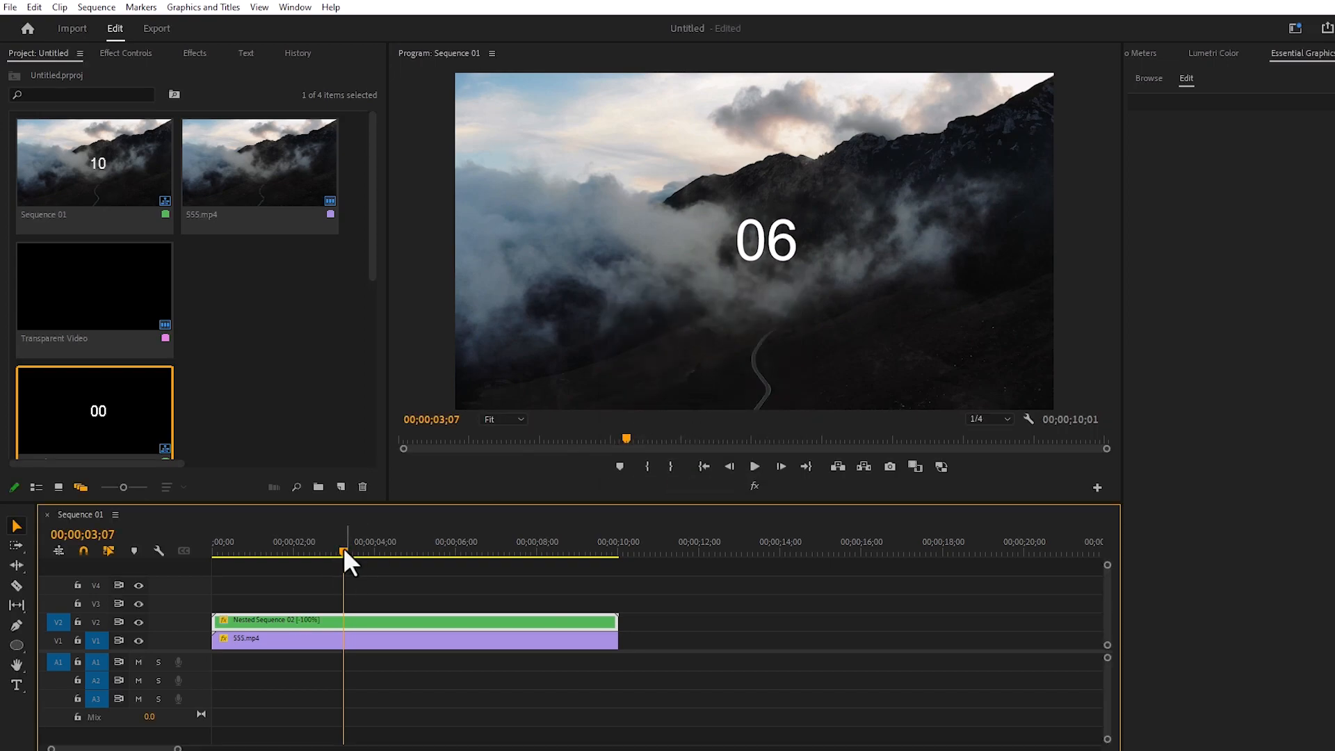
pyautogui.moveTo(345, 550); pyautogui.dragTo(167, 575)
pyautogui.click(753, 465)
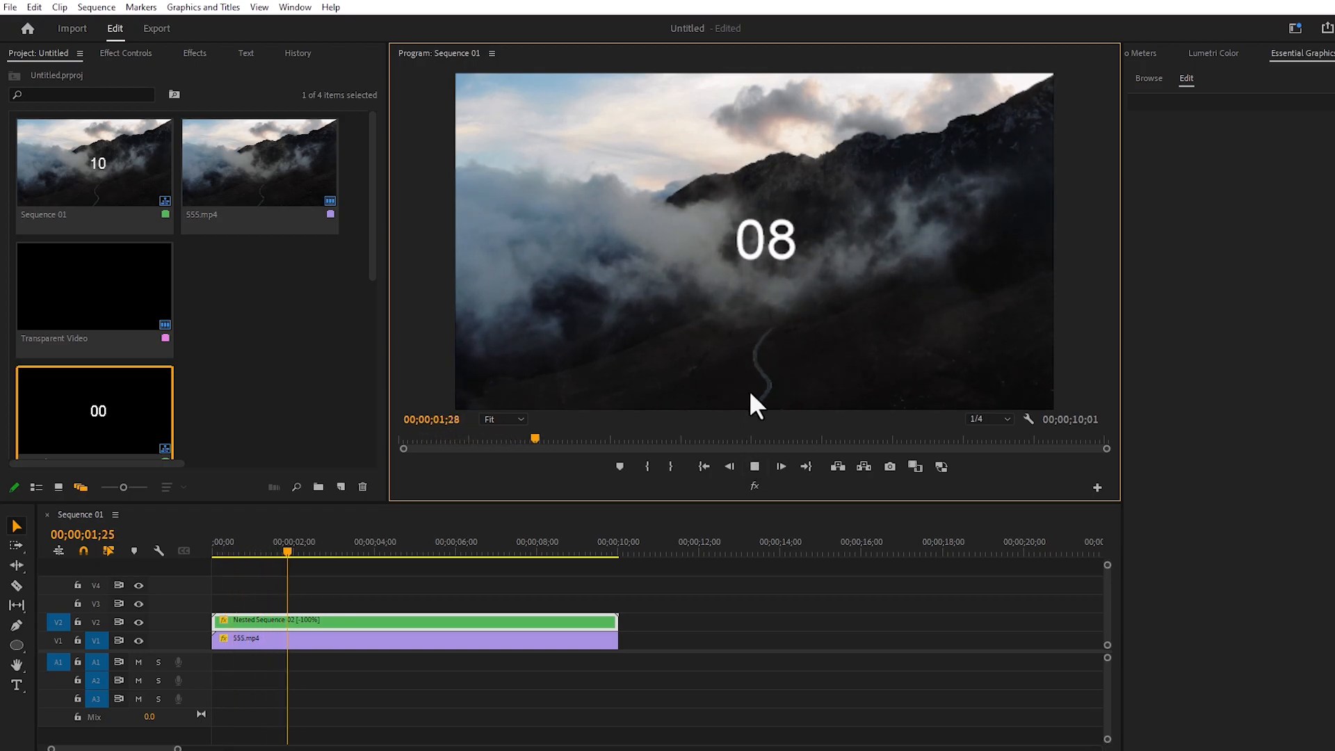
pyautogui.click(753, 467)
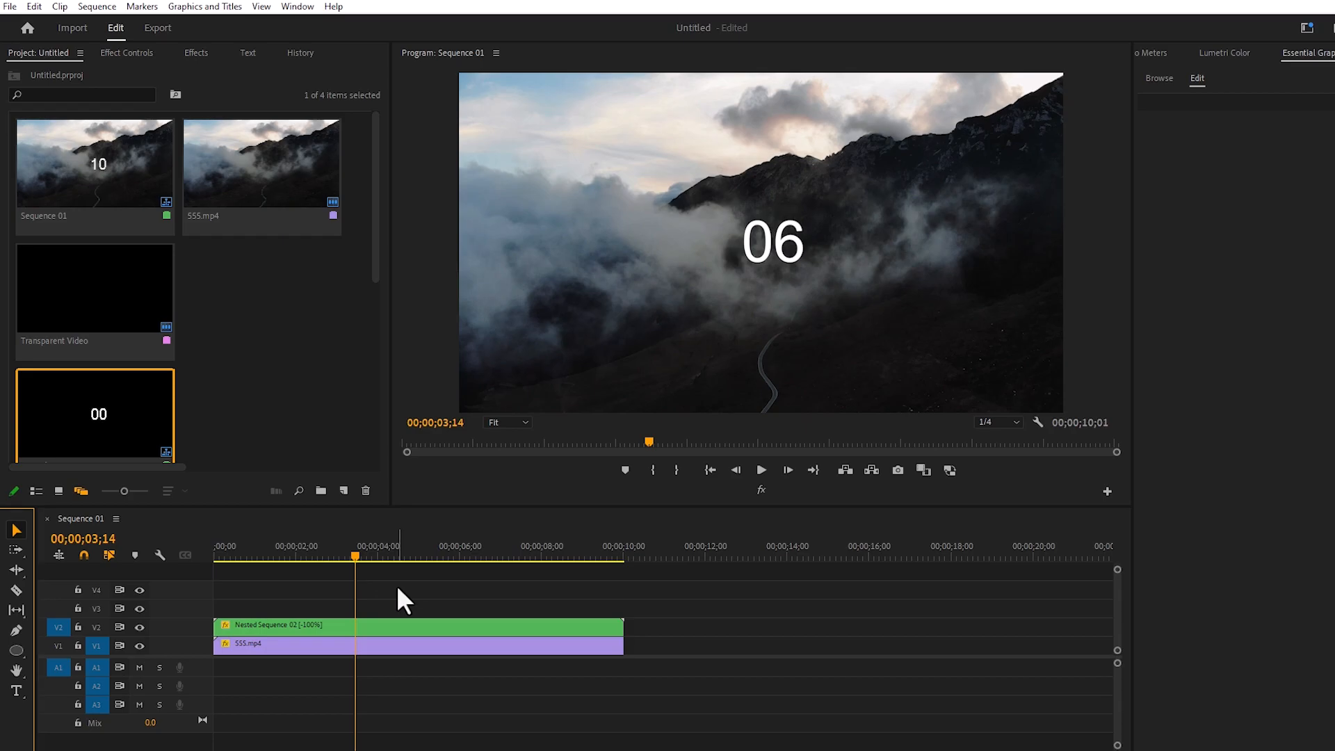
# Draw a circle about 333 by 333 over the countdown digits and shift it slightly upward
pyautogui.click(14, 650)
pyautogui.moveTo(716, 209); pyautogui.dragTo(824, 286)
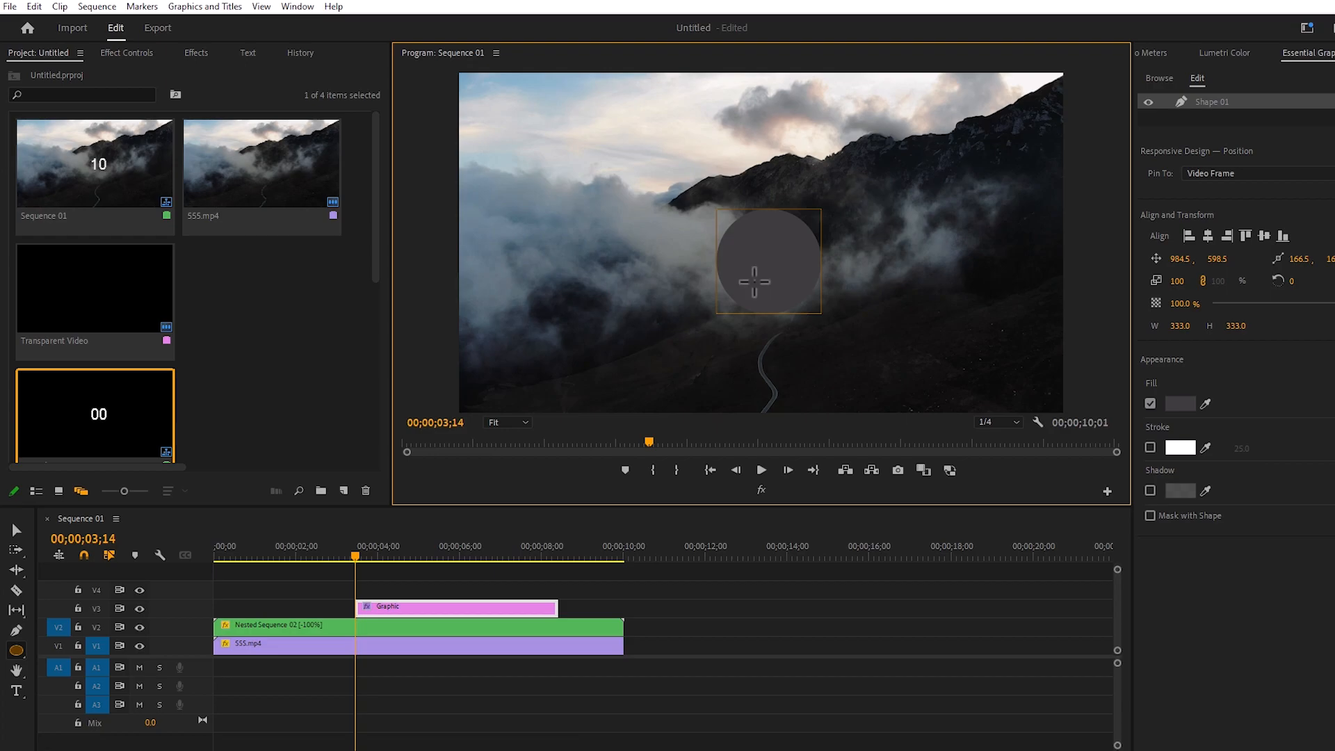
pyautogui.click(17, 530)
pyautogui.moveTo(752, 273); pyautogui.dragTo(752, 261)
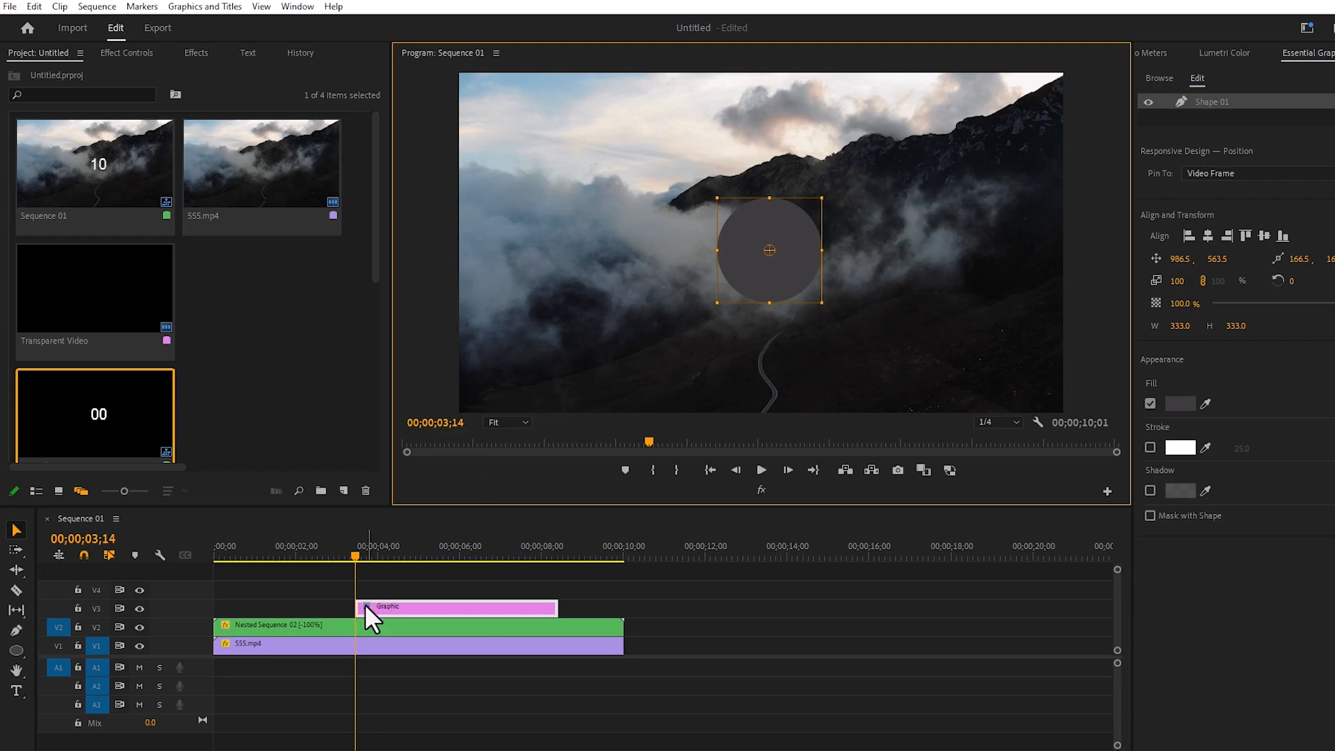
# Place the circle's graphic clip on V2 beneath the nested sequence and extend it across the full length of the video
pyautogui.moveTo(369, 624); pyautogui.dragTo(215, 629)
pyautogui.moveTo(545, 624); pyautogui.dragTo(615, 622)
# Centre the circle behind the countdown digits, at about position 1000.5, 544.5
pyautogui.click(770, 281)
pyautogui.click(773, 283)
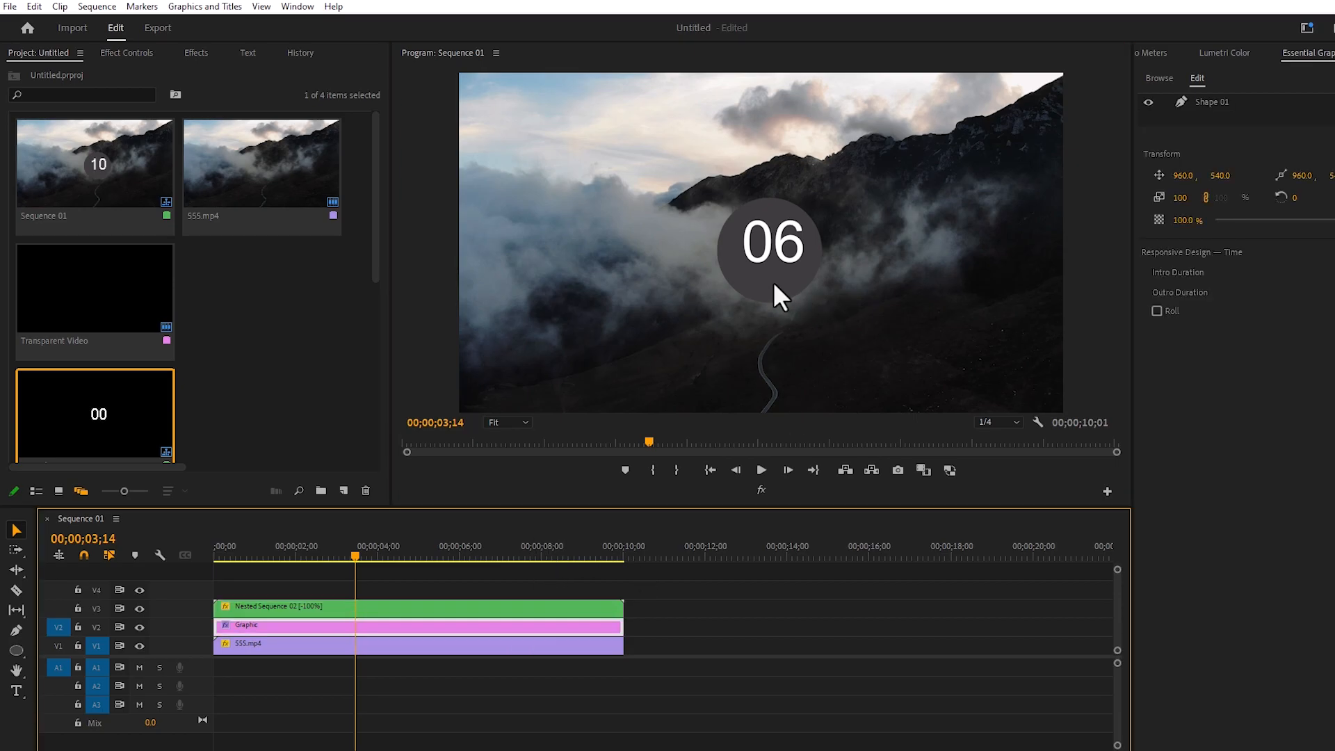
pyautogui.click(775, 276)
pyautogui.moveTo(762, 276); pyautogui.dragTo(765, 268)
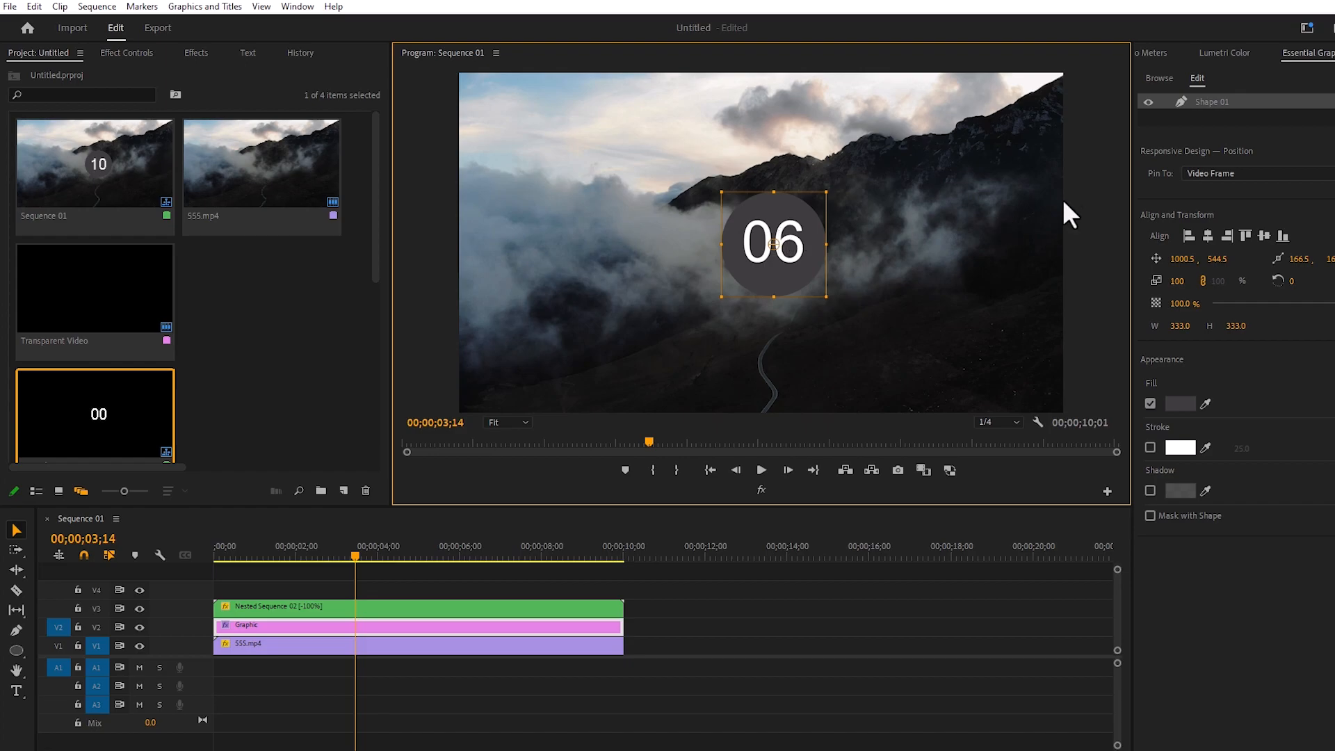
# Turn the circle into a ring by disabling its fill and enabling a white outer stroke of width 22
pyautogui.doubleClick(1125, 103)
pyautogui.click(1088, 123)
pyautogui.click(1118, 101)
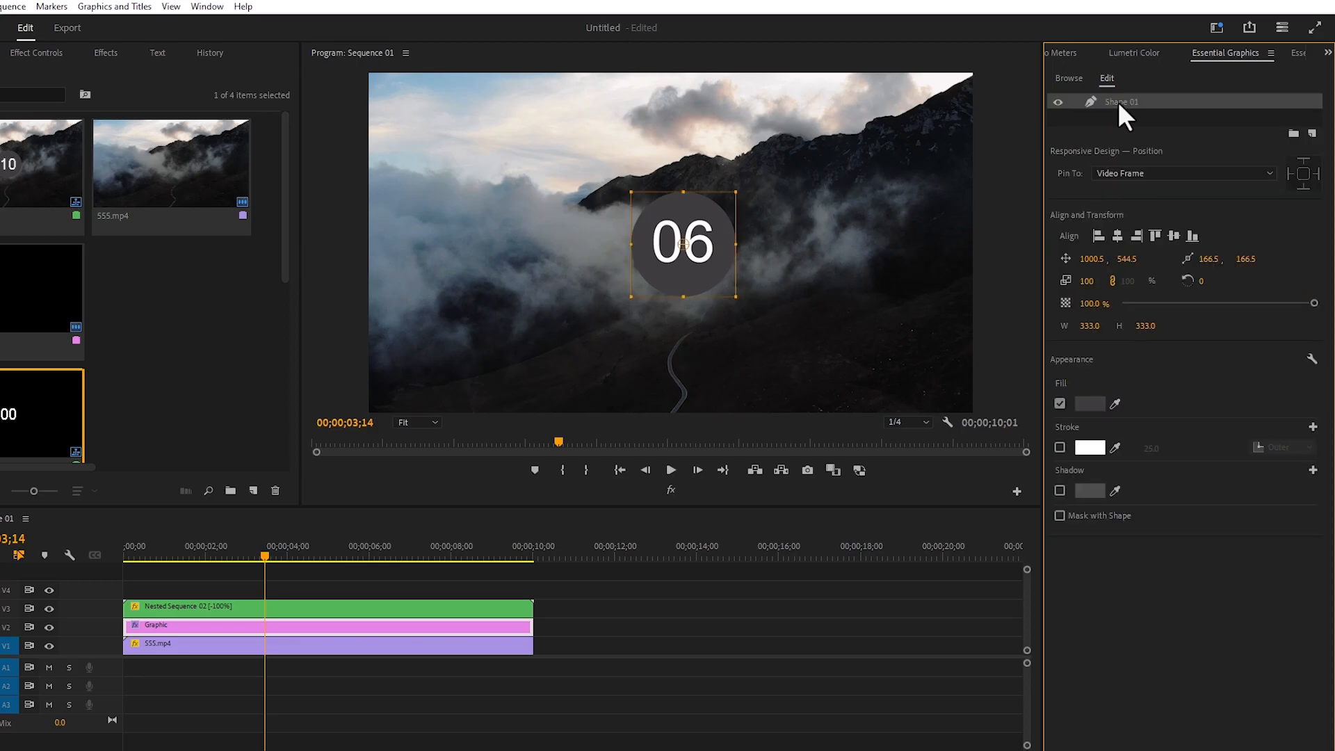
pyautogui.click(1059, 403)
pyautogui.click(1059, 446)
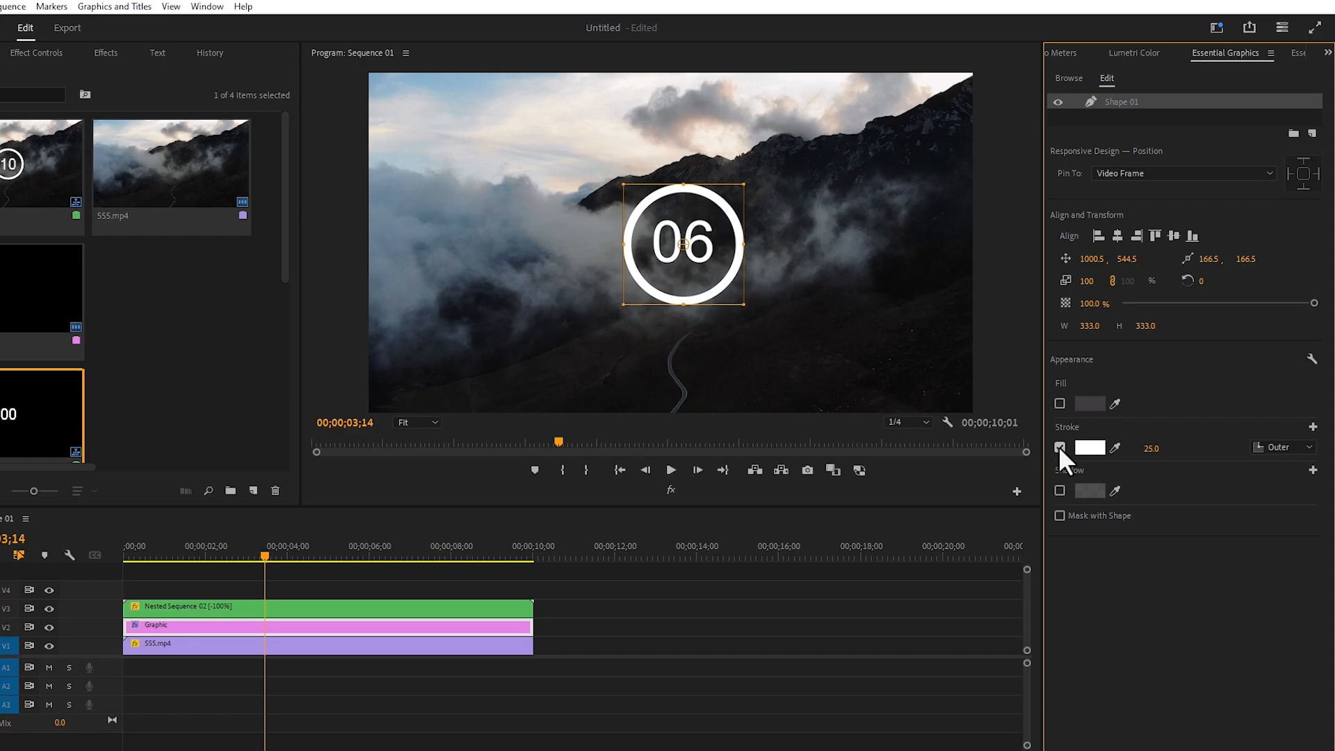
pyautogui.moveTo(1151, 448)
pyautogui.mouseDown()
pyautogui.moveTo(1135, 448)
pyautogui.moveTo(1169, 449)
pyautogui.moveTo(1149, 448)
pyautogui.mouseUp()
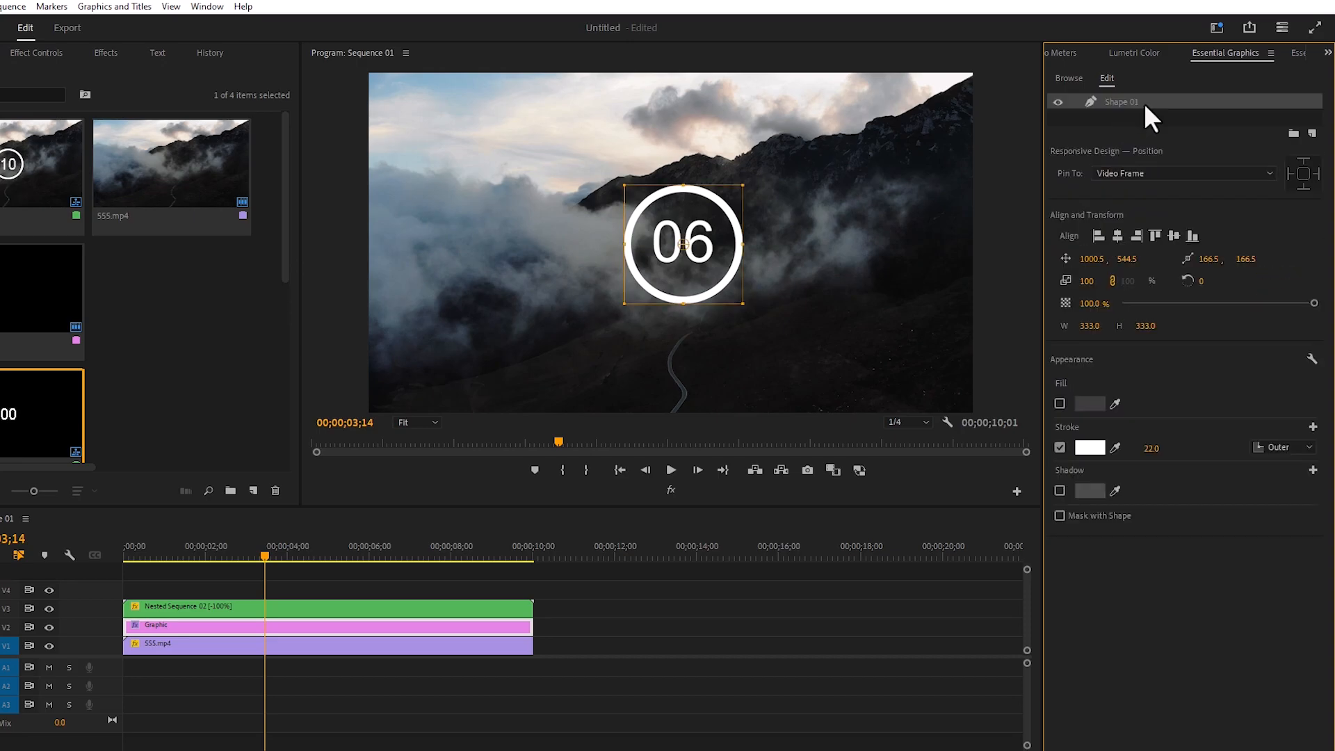
# Duplicate the ring's shape layer, then enable the fill and disable the stroke on the copy
pyautogui.hotkey('ctrl', 'v')
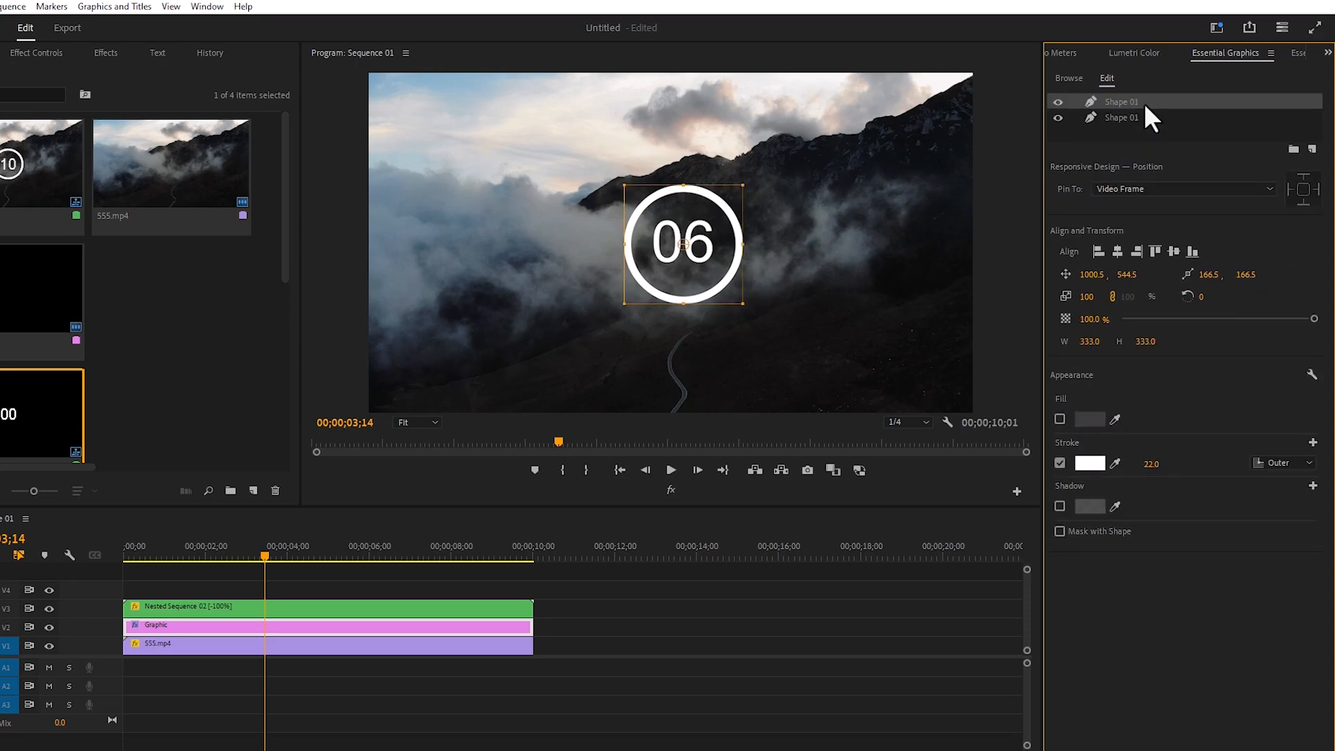
pyautogui.doubleClick(1145, 103)
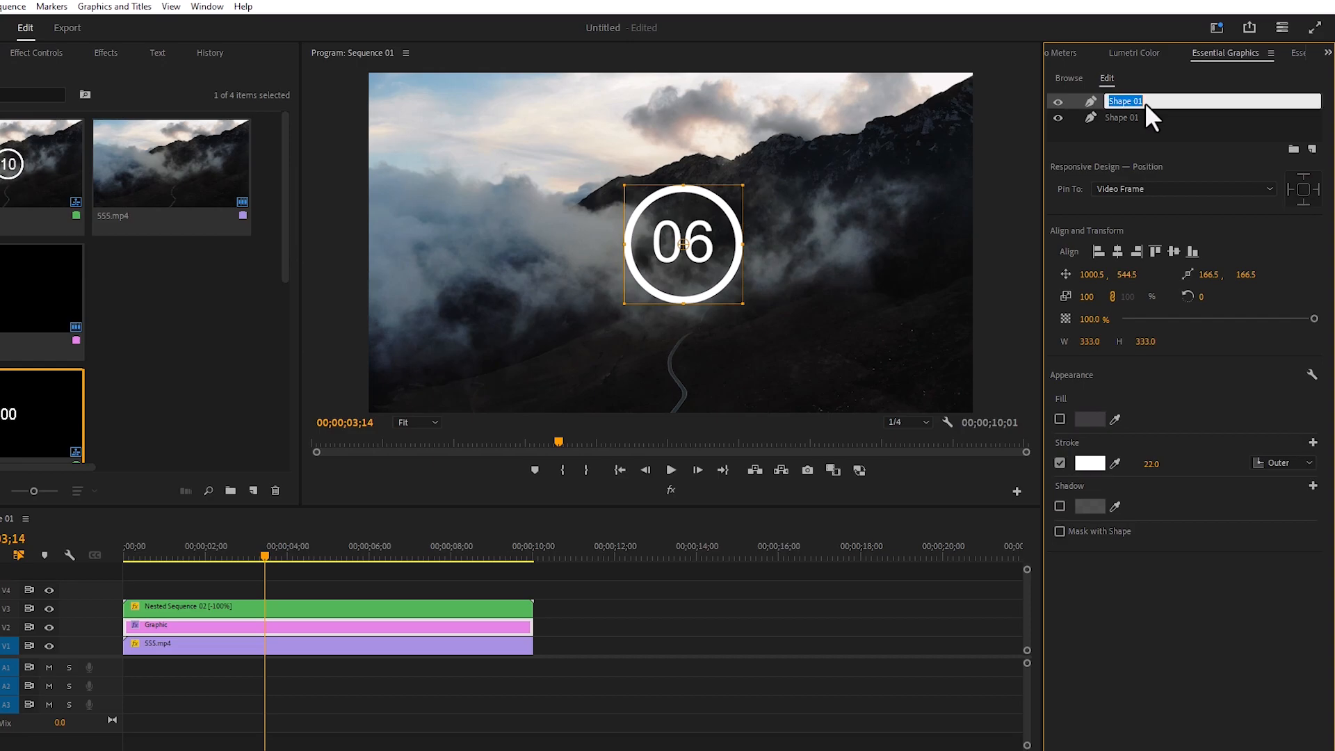
pyautogui.press('Return')
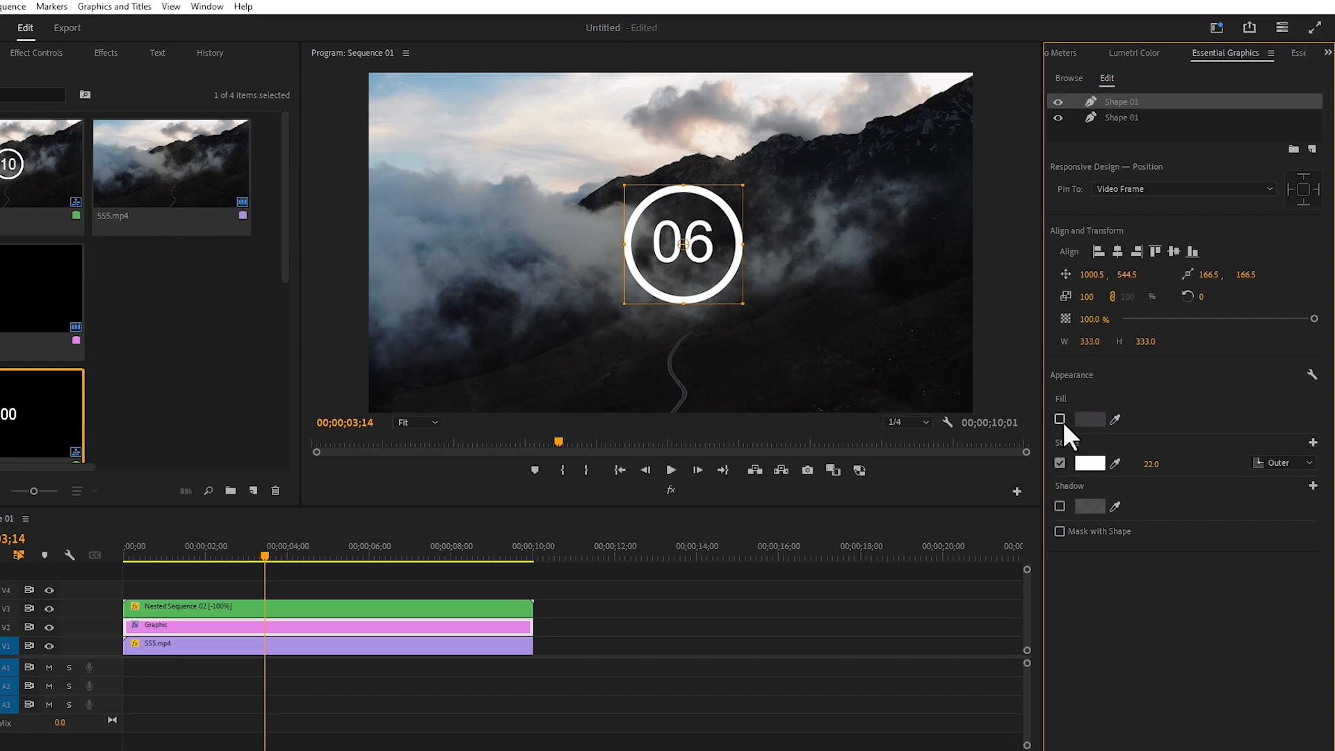
pyautogui.click(1060, 419)
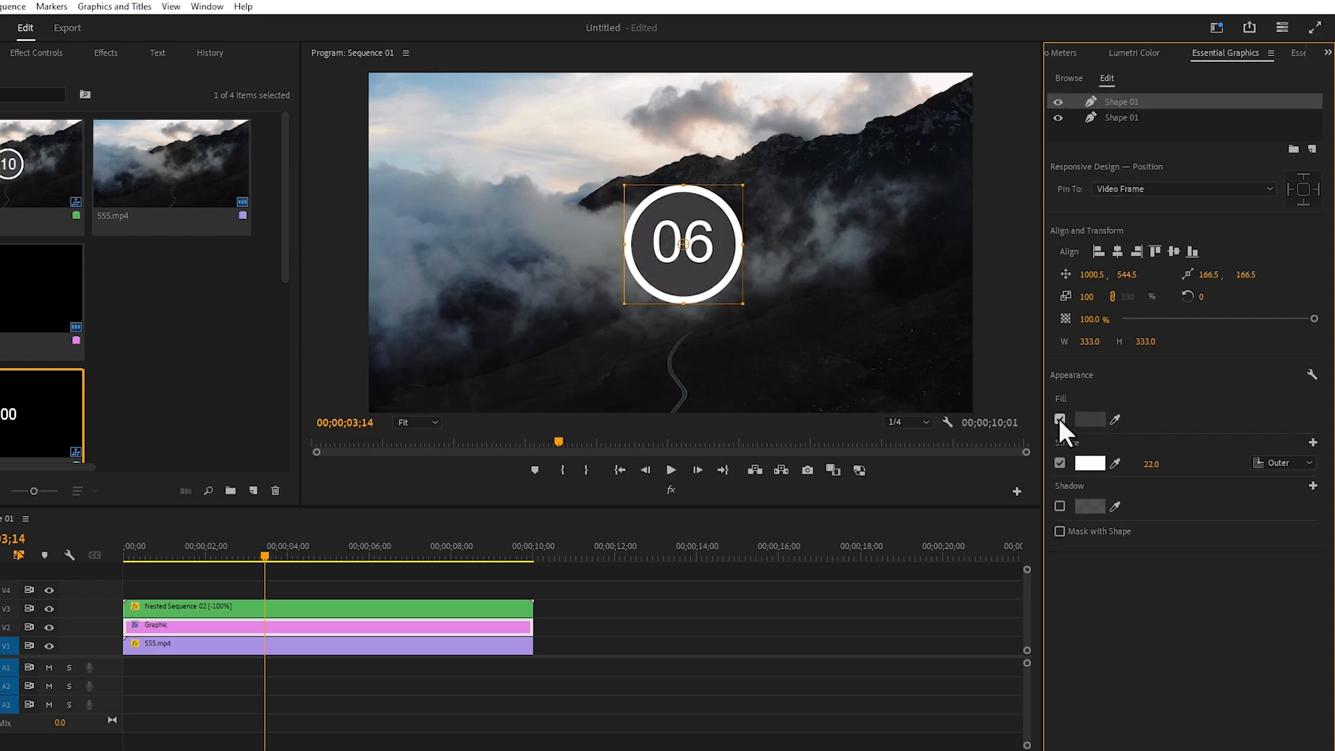
pyautogui.click(1057, 464)
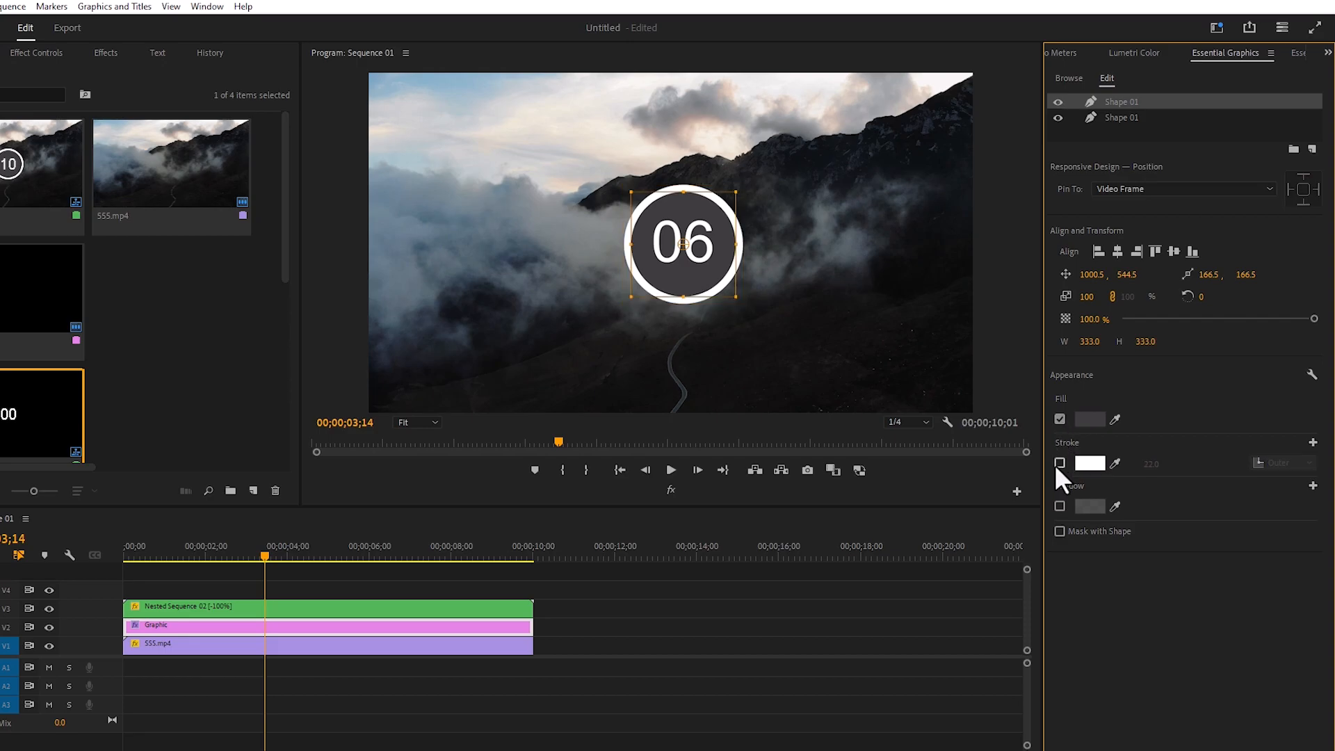
# Set the duplicated circle's fill to white (FFFFFF) and lower its opacity to about 12.7%
pyautogui.click(1087, 419)
pyautogui.moveTo(501, 390)
pyautogui.mouseDown()
pyautogui.moveTo(545, 438)
pyautogui.moveTo(443, 475)
pyautogui.mouseUp()
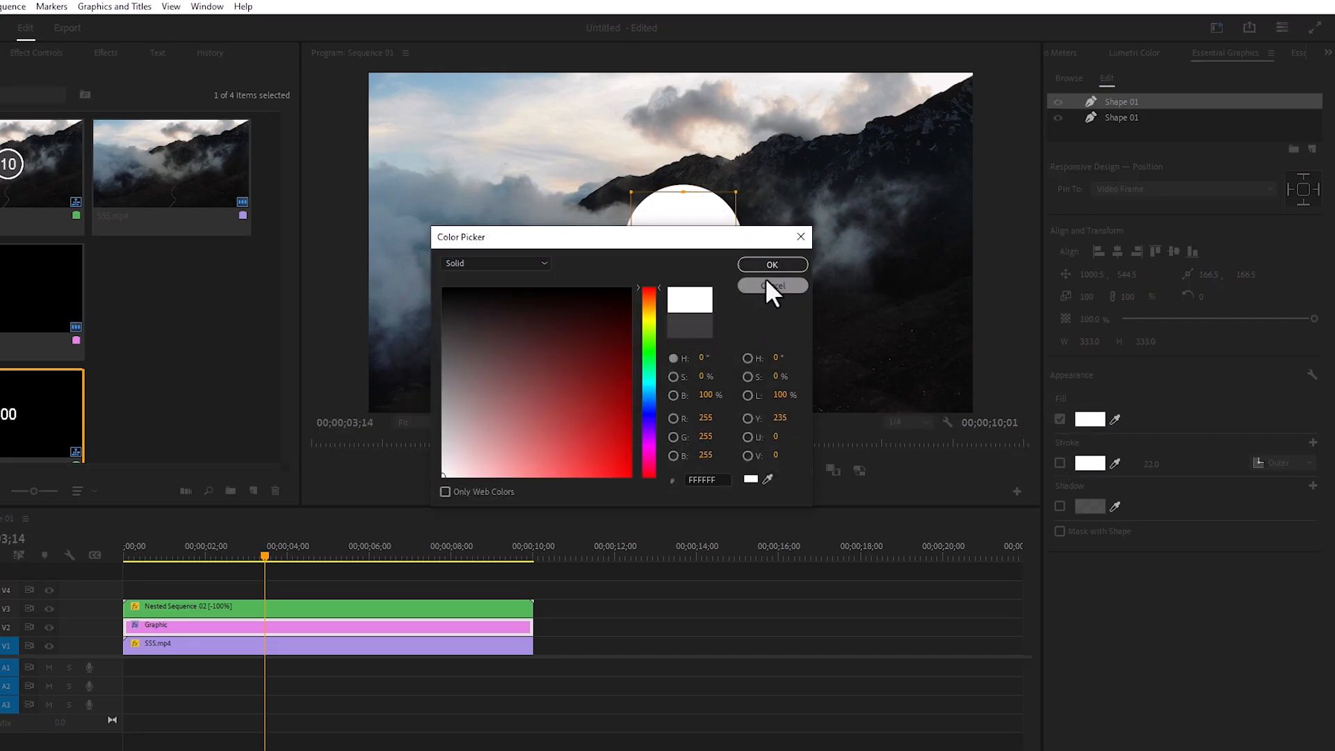
pyautogui.click(769, 266)
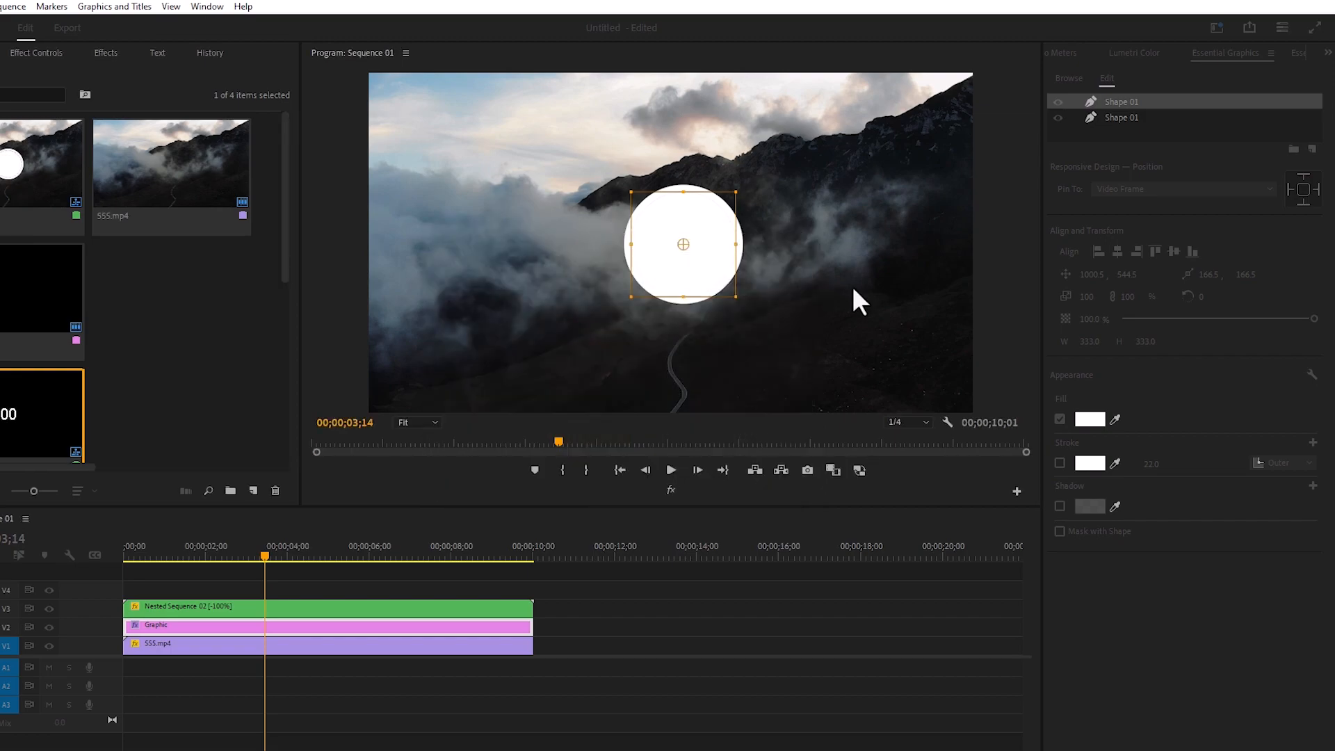
pyautogui.click(1153, 318)
pyautogui.moveTo(1153, 319); pyautogui.dragTo(1145, 319)
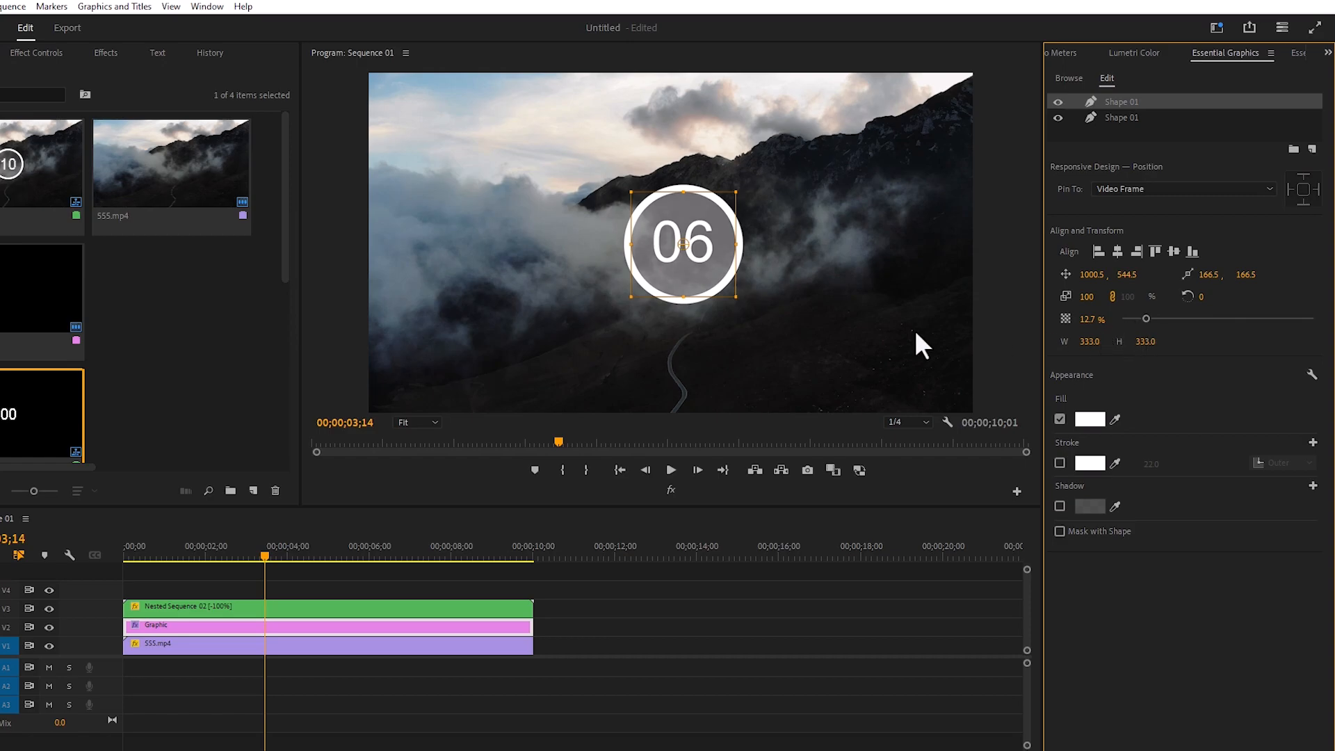
# Find the Tint effect and apply it to the nested sequence clip on V3
pyautogui.click(246, 607)
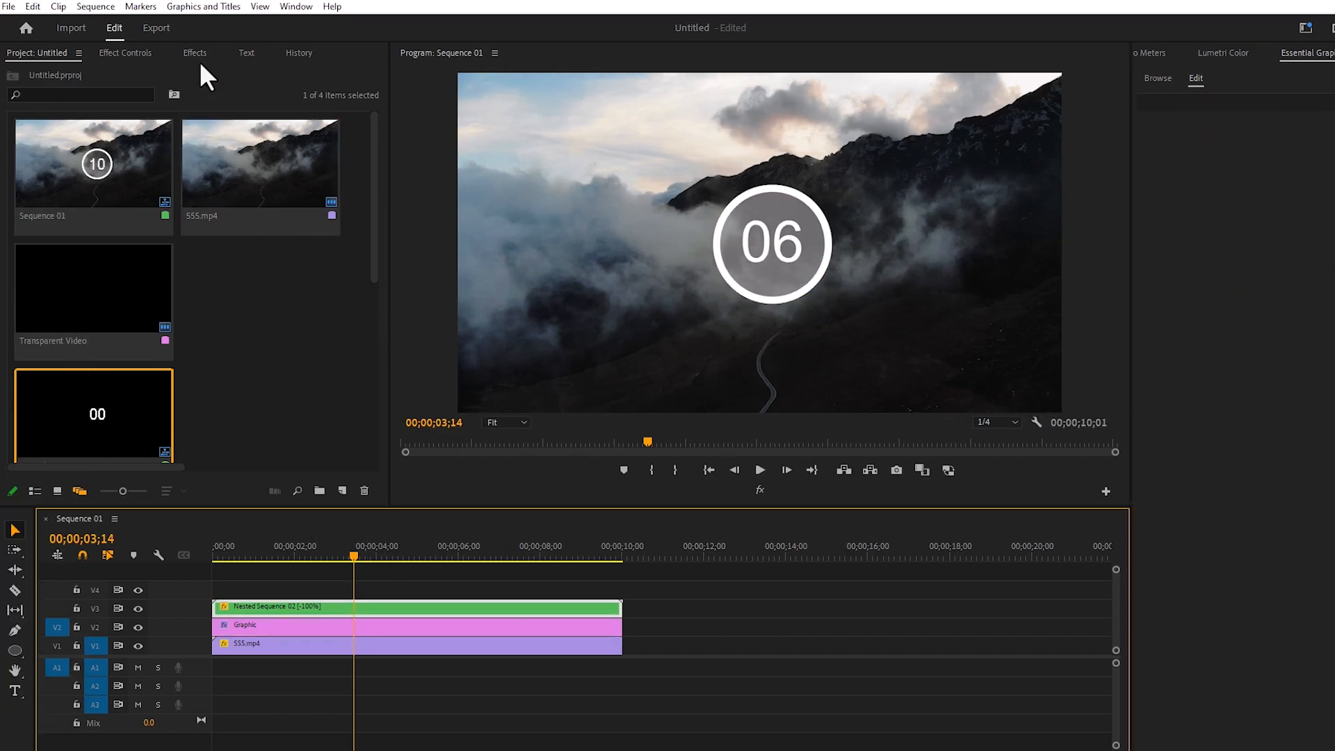
pyautogui.click(105, 52)
pyautogui.click(149, 73)
pyautogui.click(81, 69)
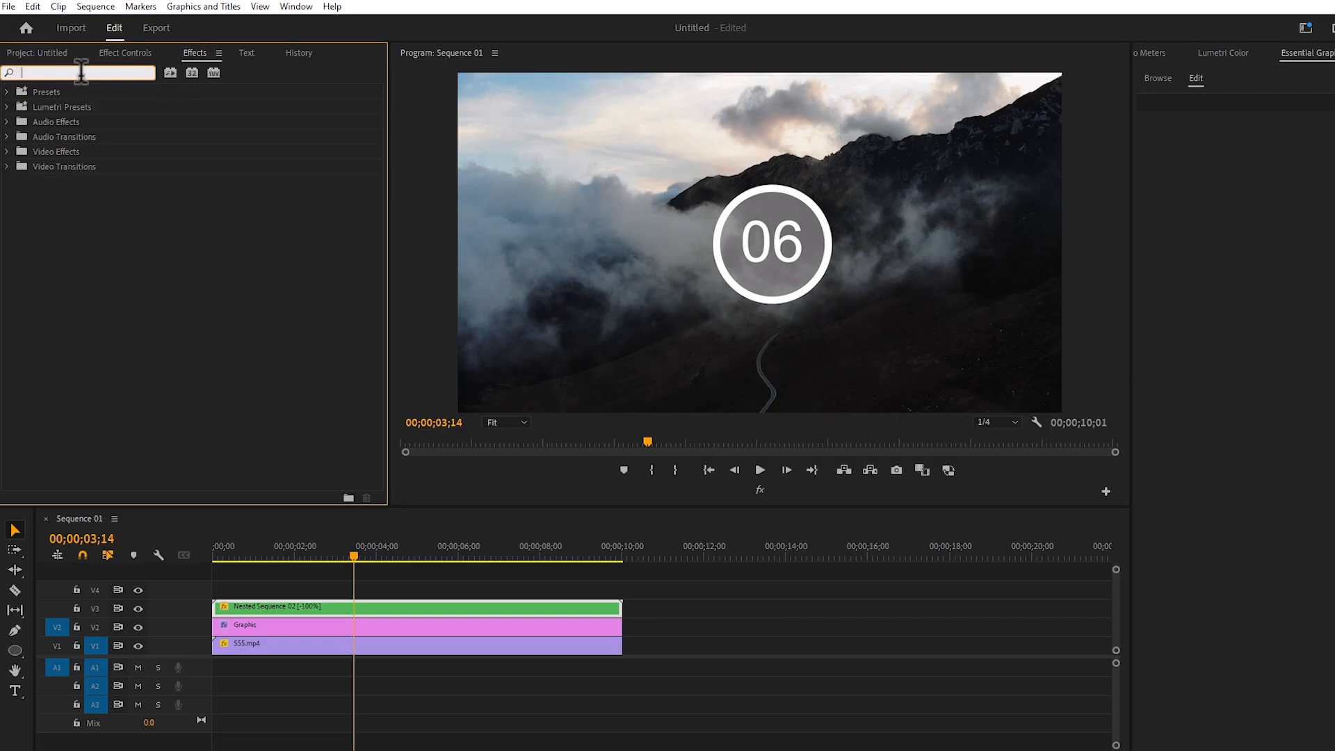
pyautogui.write('tin')
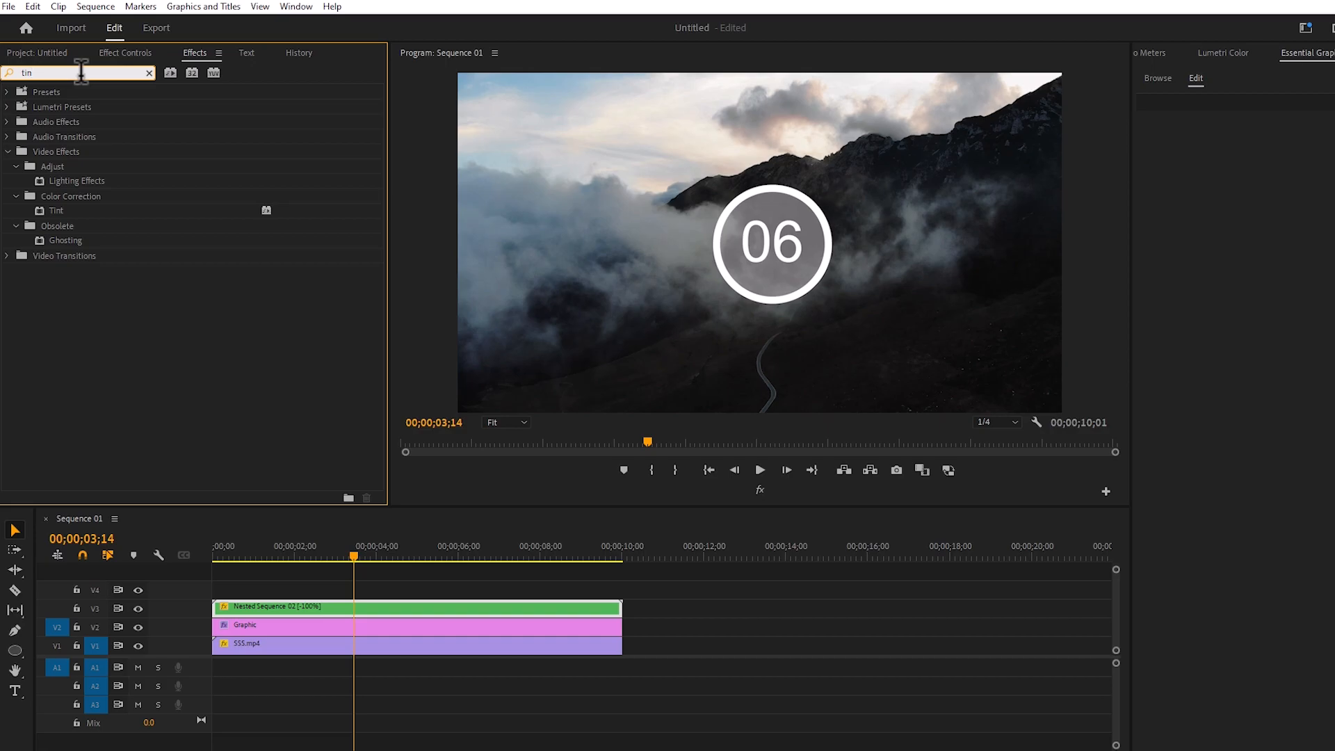
pyautogui.moveTo(52, 211); pyautogui.dragTo(356, 611)
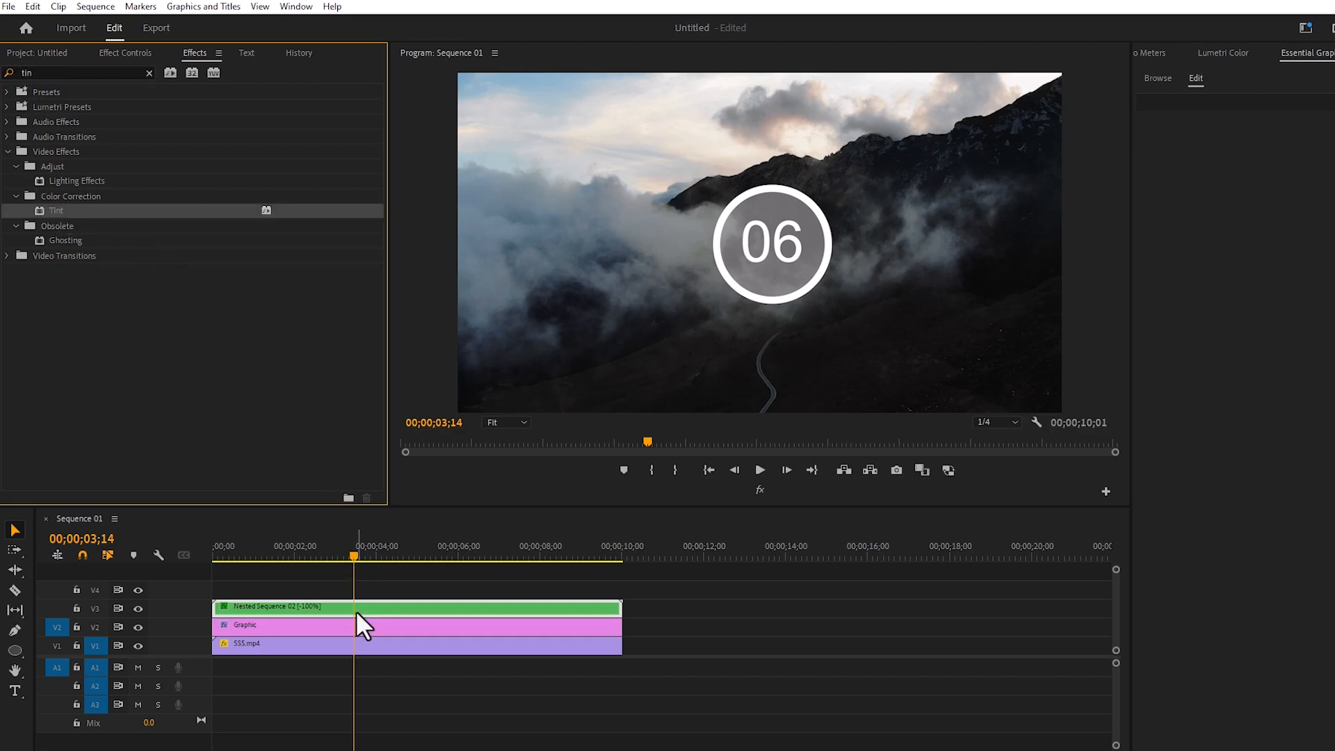
# Set the Tint effect's Map Black To colour to white on the nested sequence
pyautogui.click(127, 54)
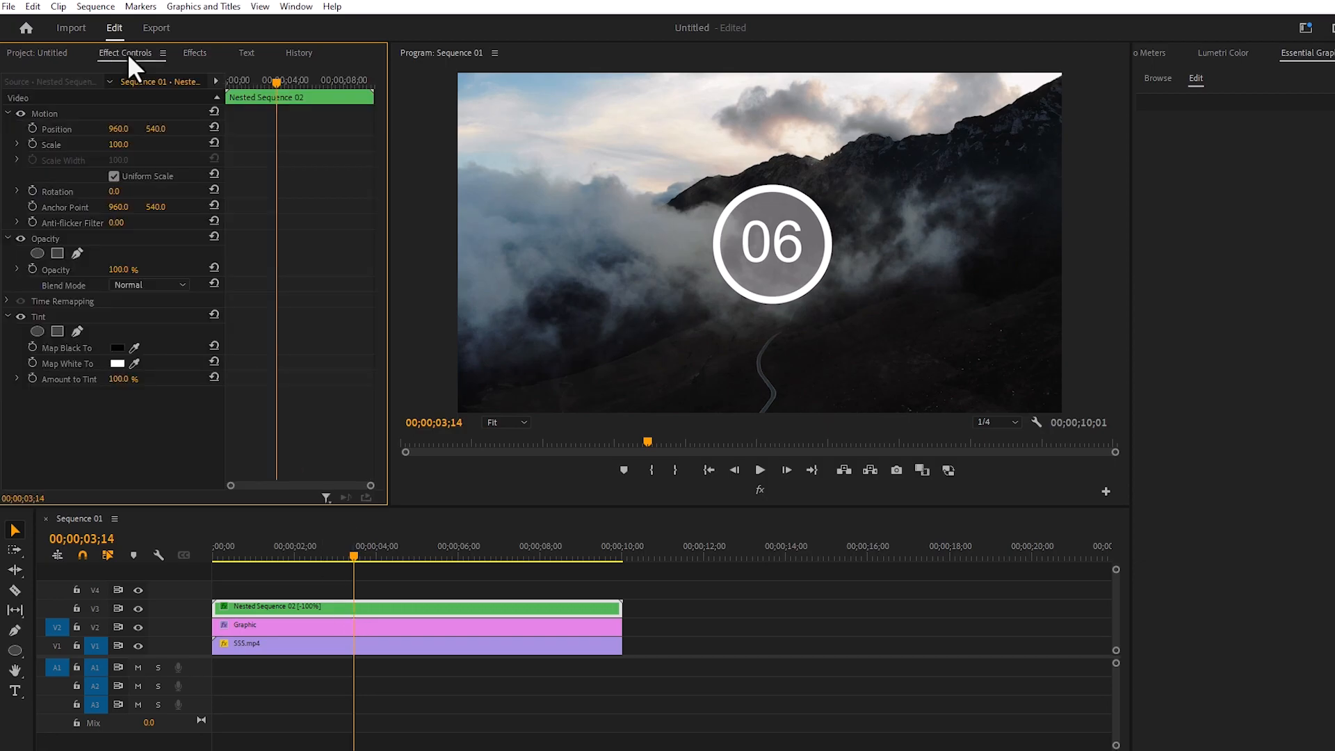
pyautogui.click(116, 348)
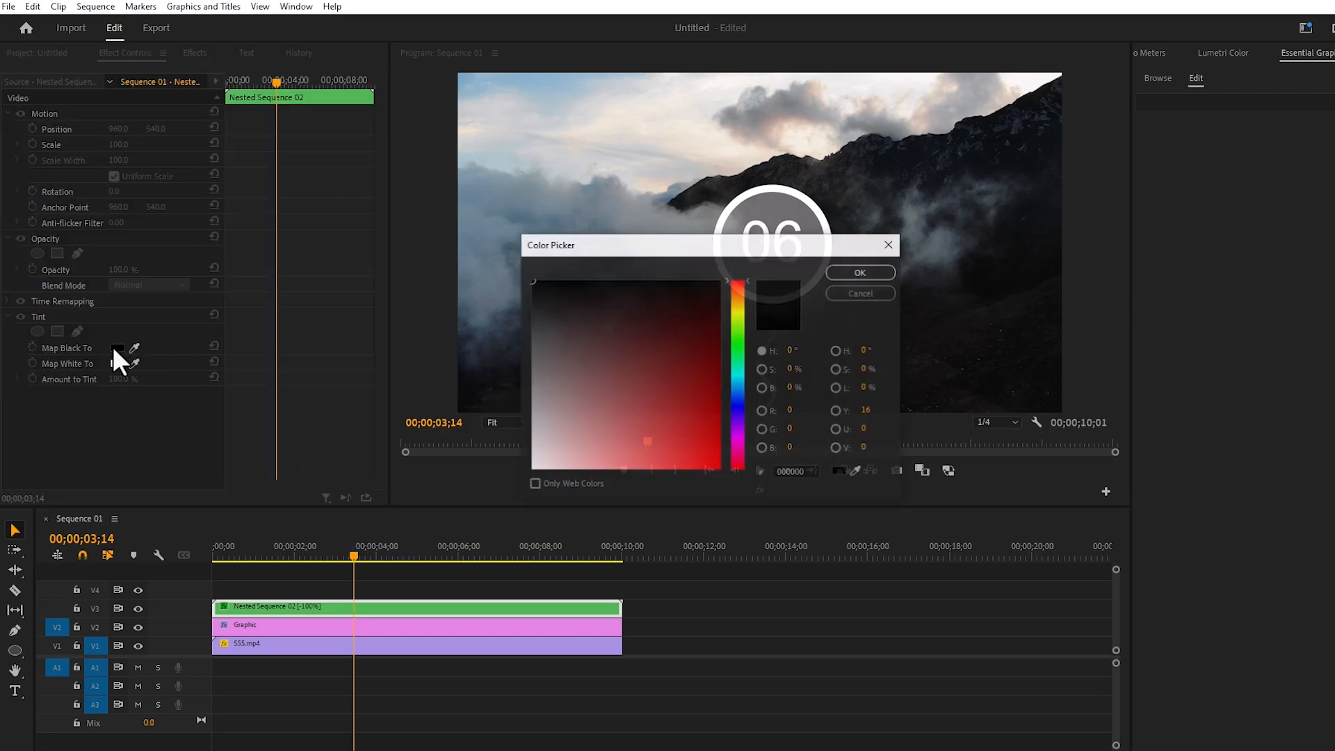
pyautogui.moveTo(548, 403); pyautogui.dragTo(530, 502)
pyautogui.click(859, 277)
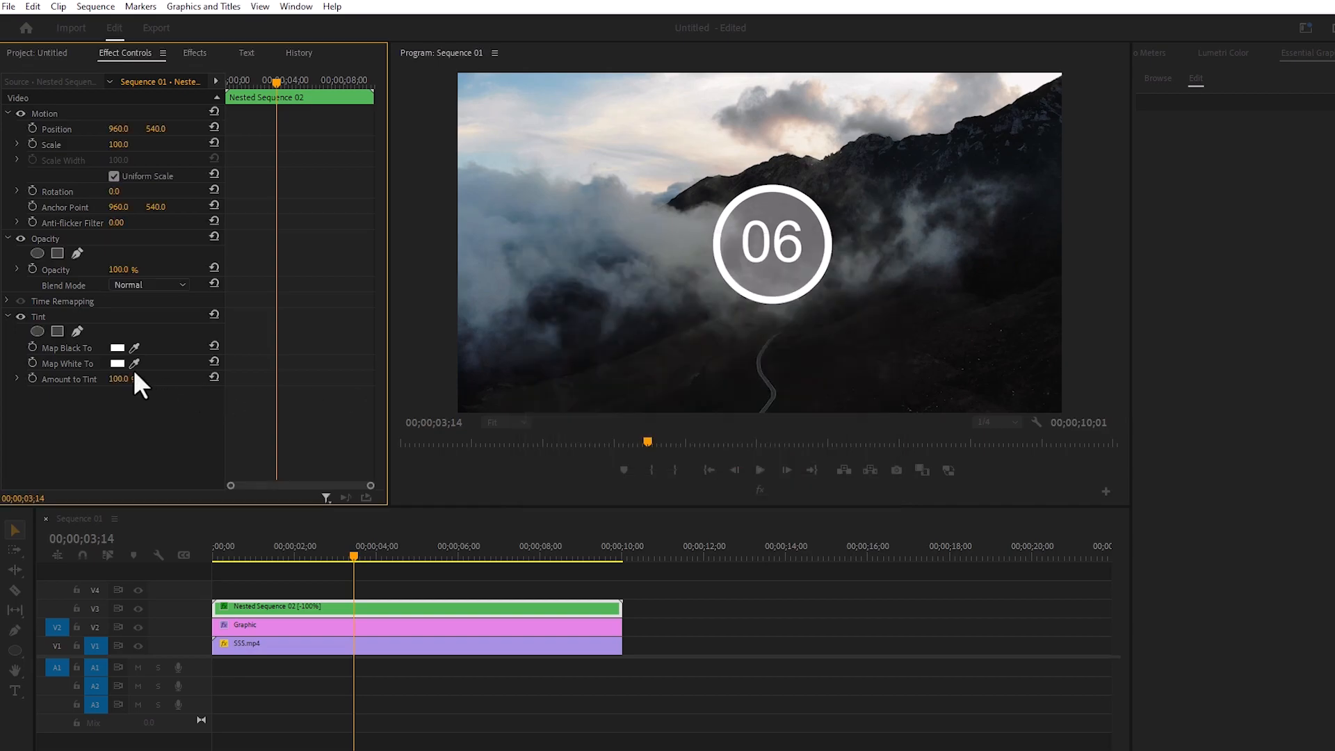
# Set the Tint effect's Map White To colour to yellow FFDE00 so the digits are recoloured
pyautogui.click(117, 363)
pyautogui.click(739, 309)
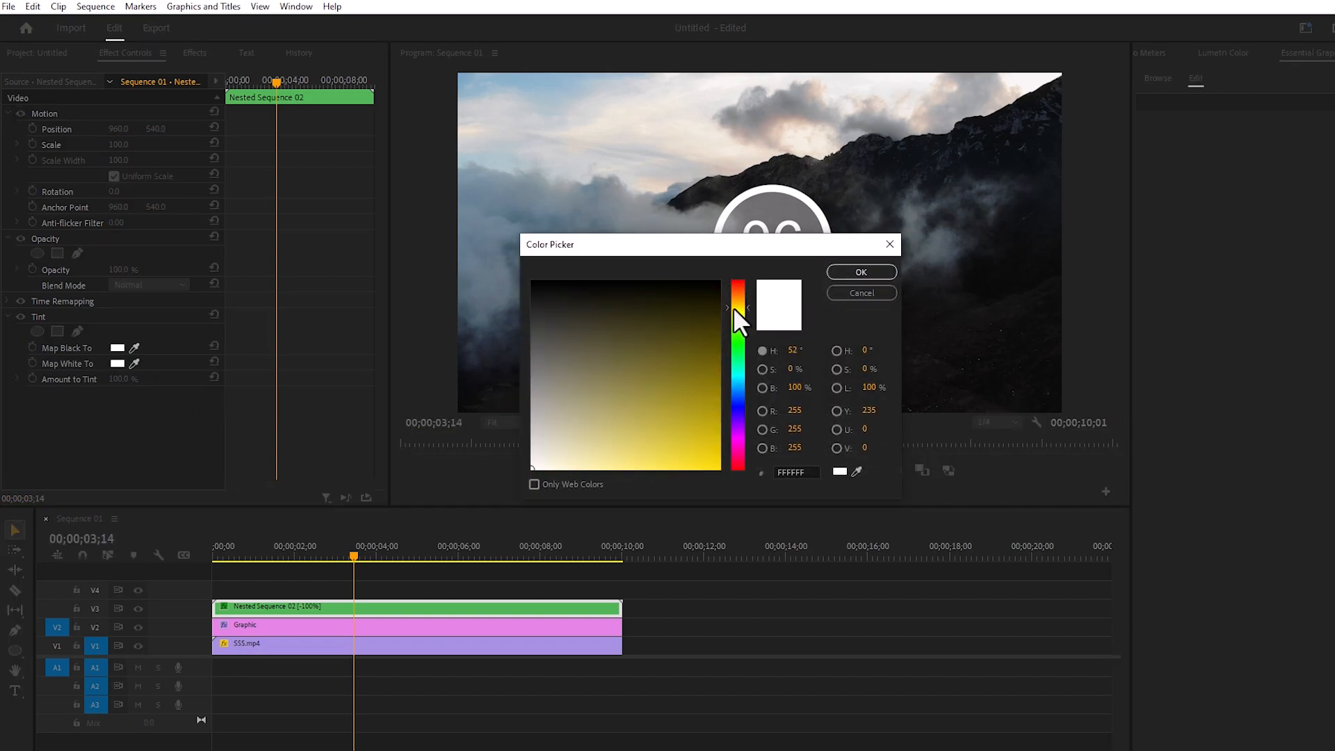
pyautogui.click(720, 468)
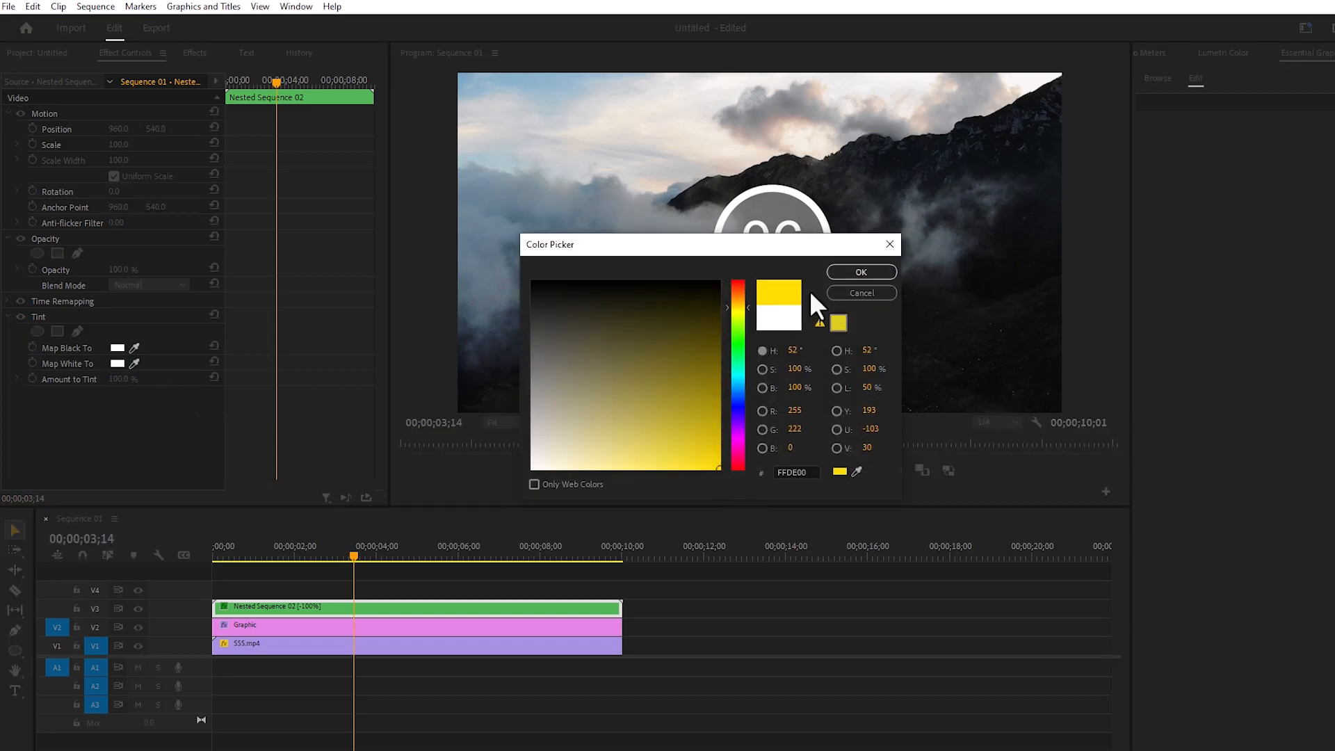
pyautogui.click(866, 274)
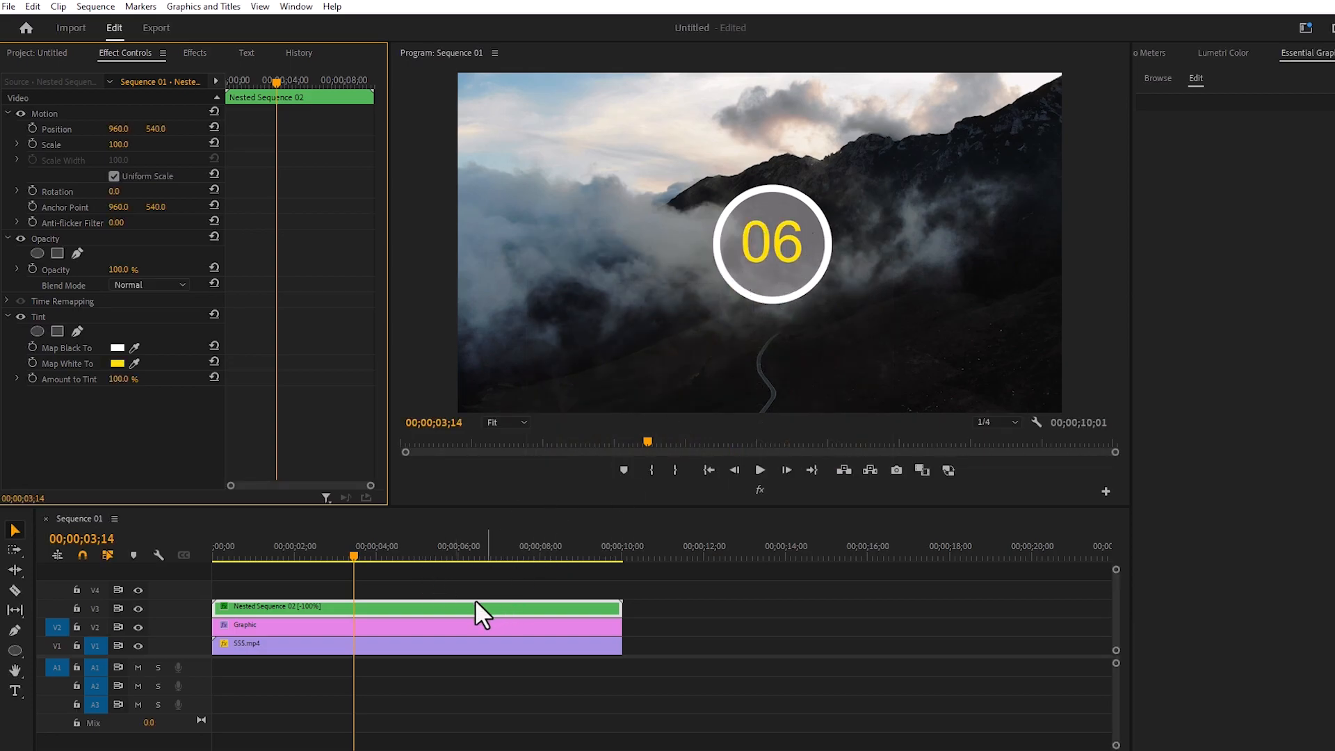
# Play the sequence from near its start to check the tinted countdown inside the ring
pyautogui.moveTo(357, 556); pyautogui.dragTo(225, 561)
pyautogui.press('space')
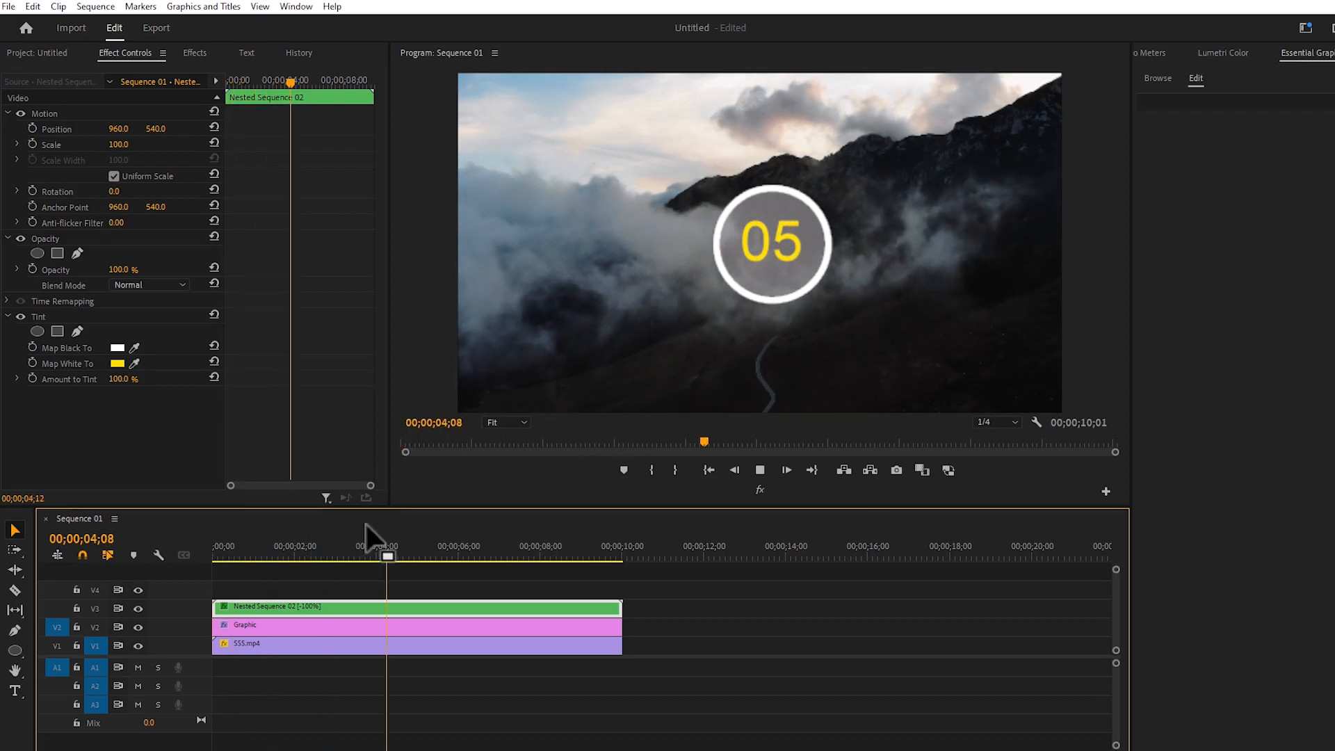
pyautogui.press('space')
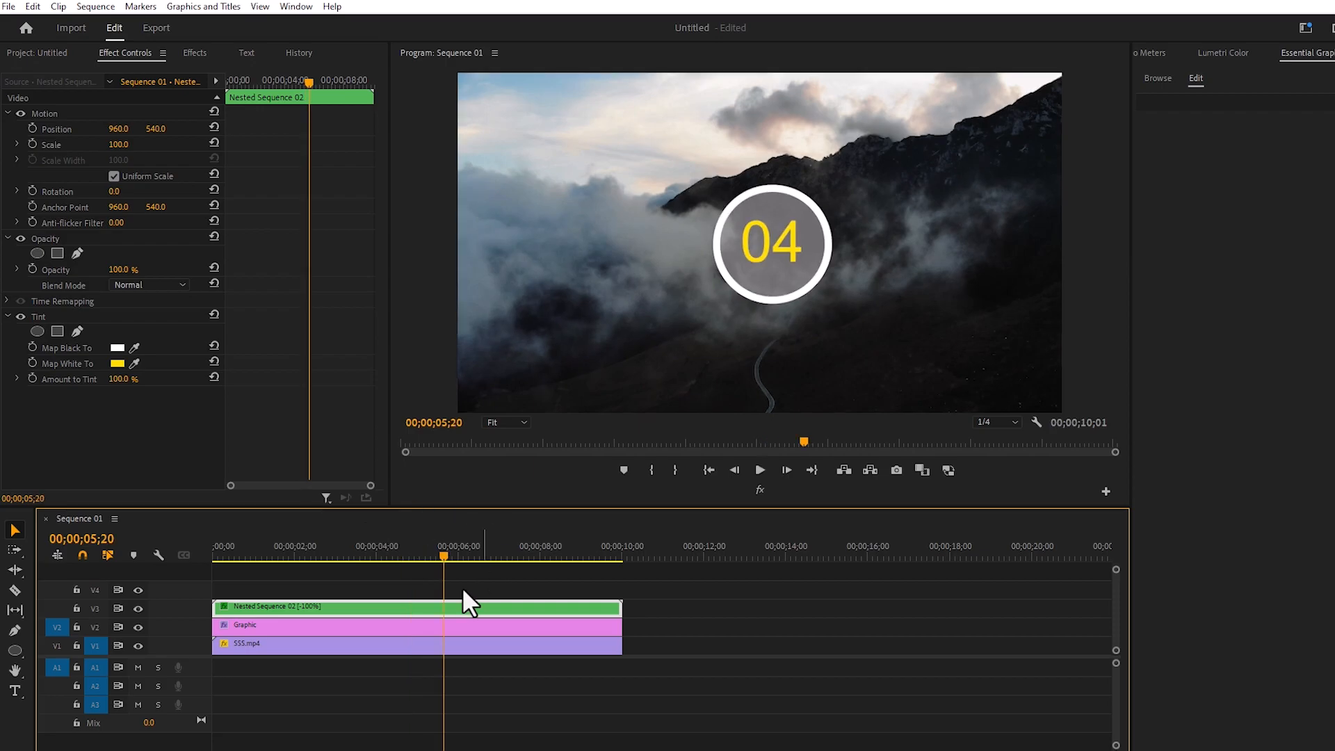
# Lower the opacity of the white-filled circle in the graphic clip to about 5.4%, then deselect the clip
pyautogui.click(437, 625)
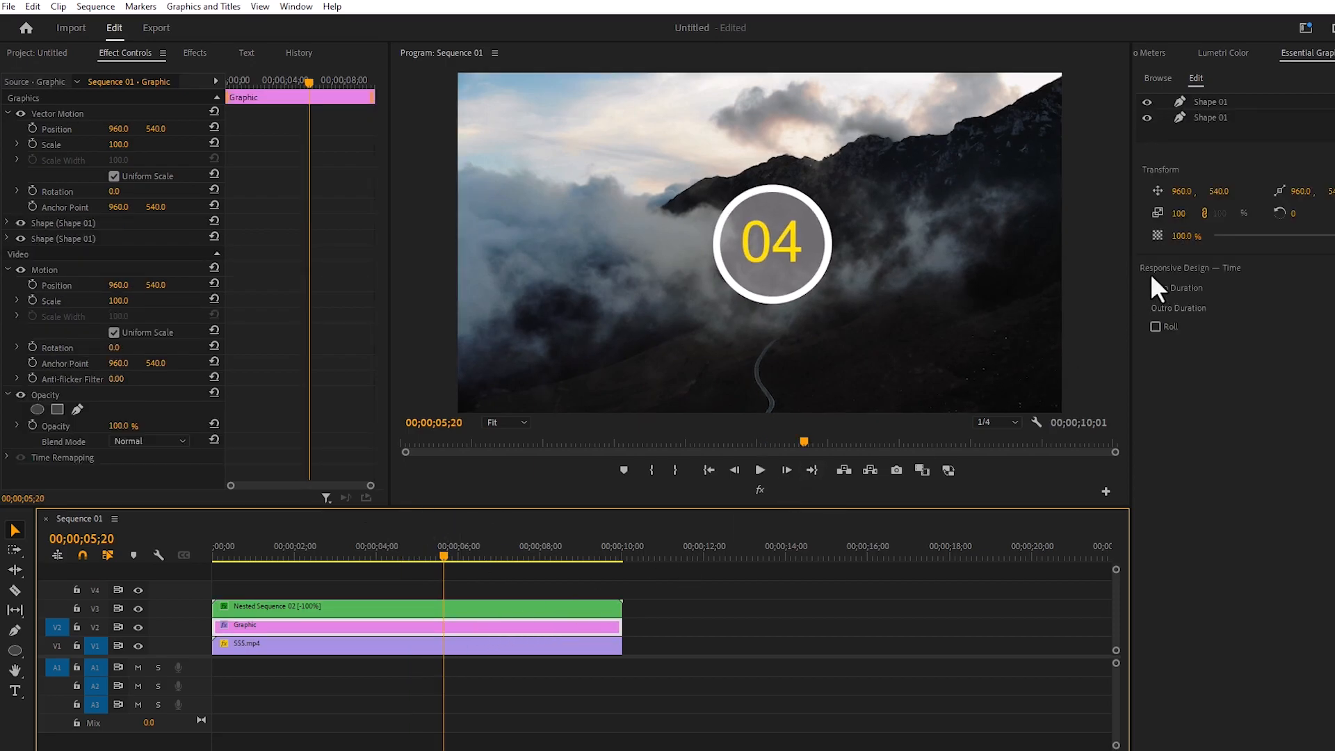
pyautogui.click(1210, 101)
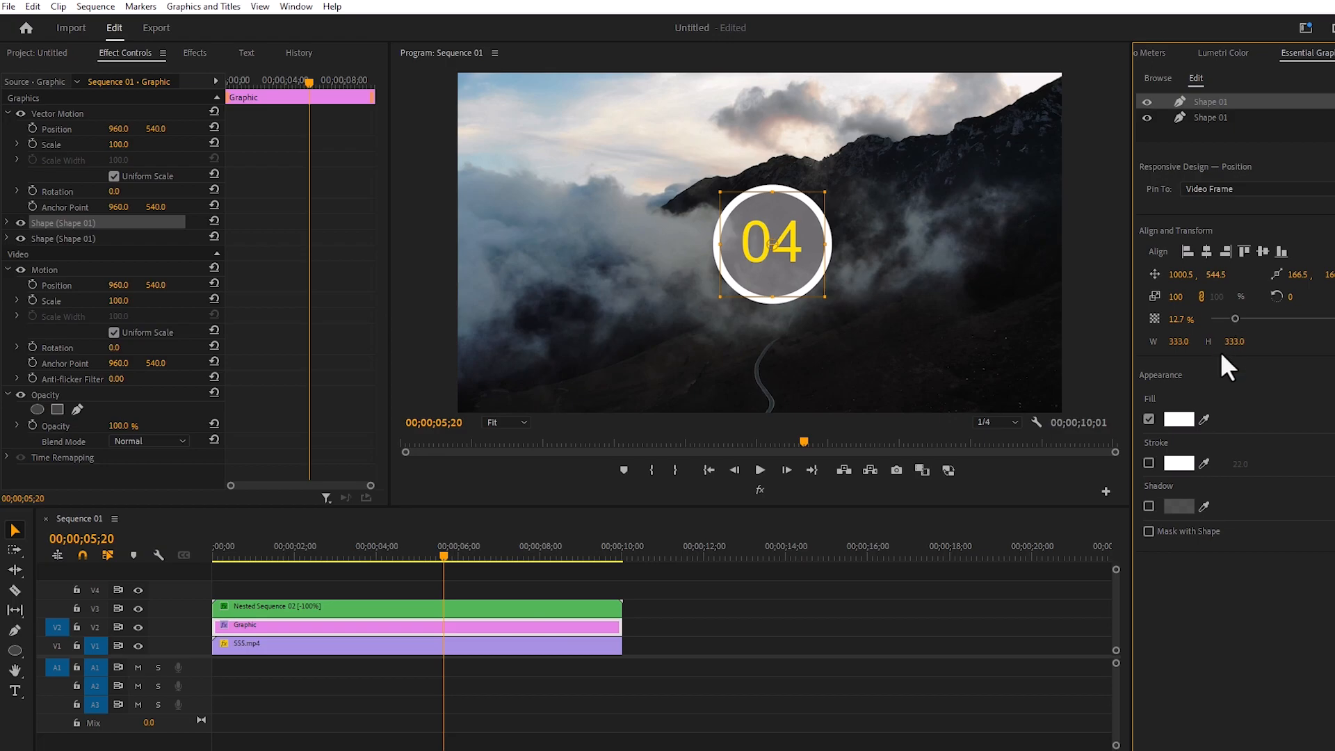
pyautogui.moveTo(1234, 318); pyautogui.dragTo(1216, 317)
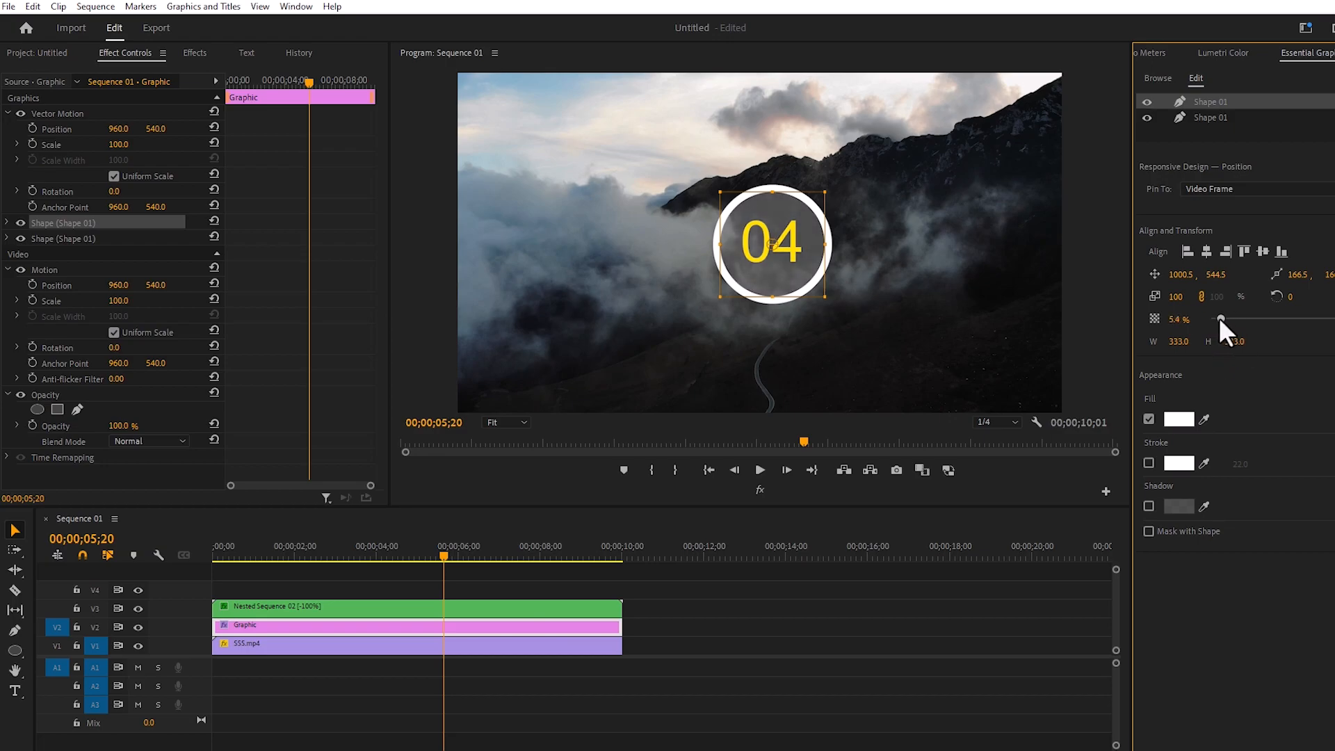
pyautogui.click(646, 581)
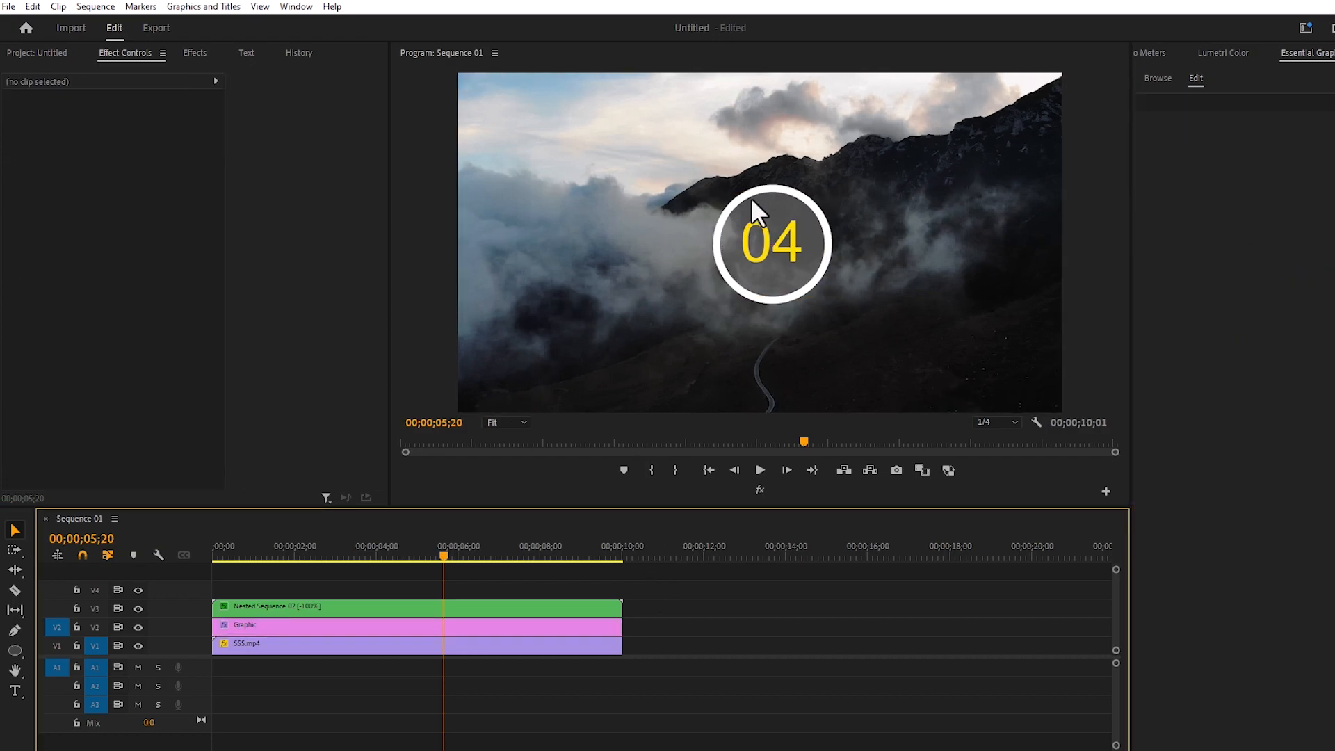
# Play the sequence onward to review the finished countdown over the video, stopping near its end
pyautogui.press('space')
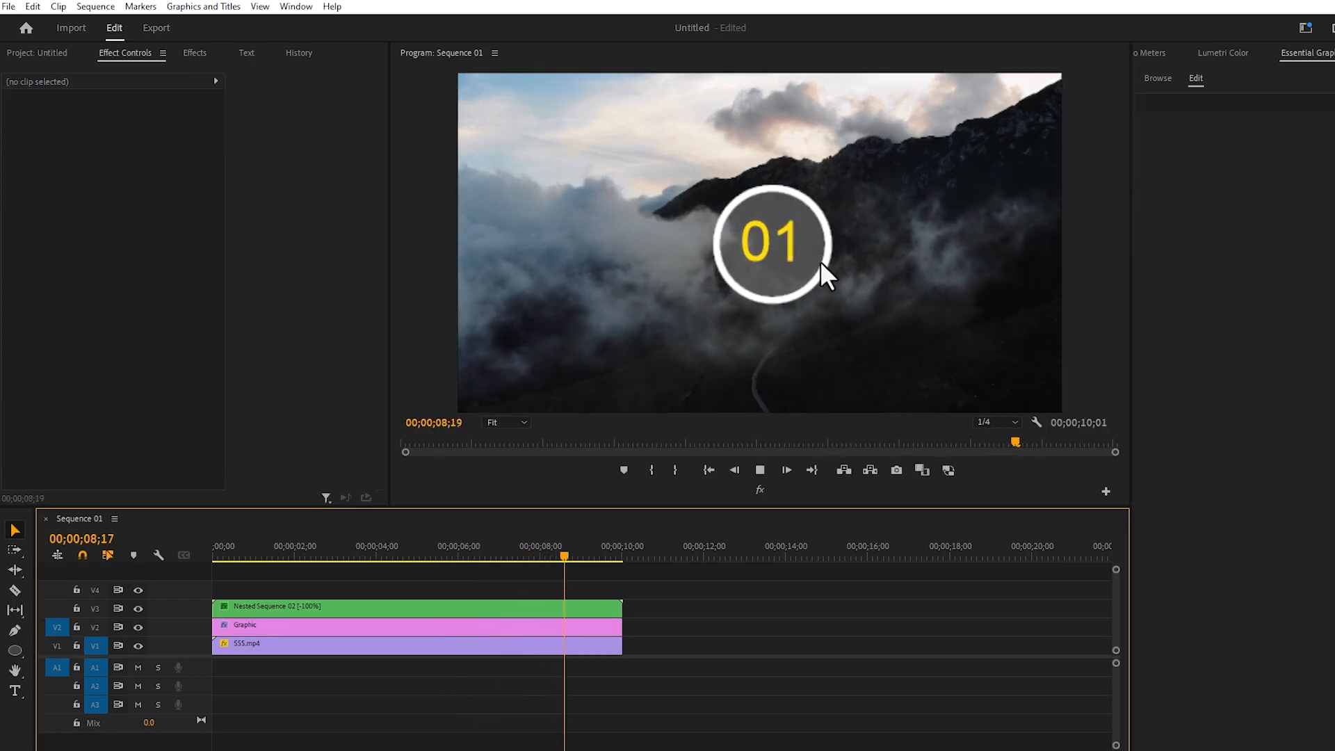
pyautogui.press('space')
pyautogui.press('d')
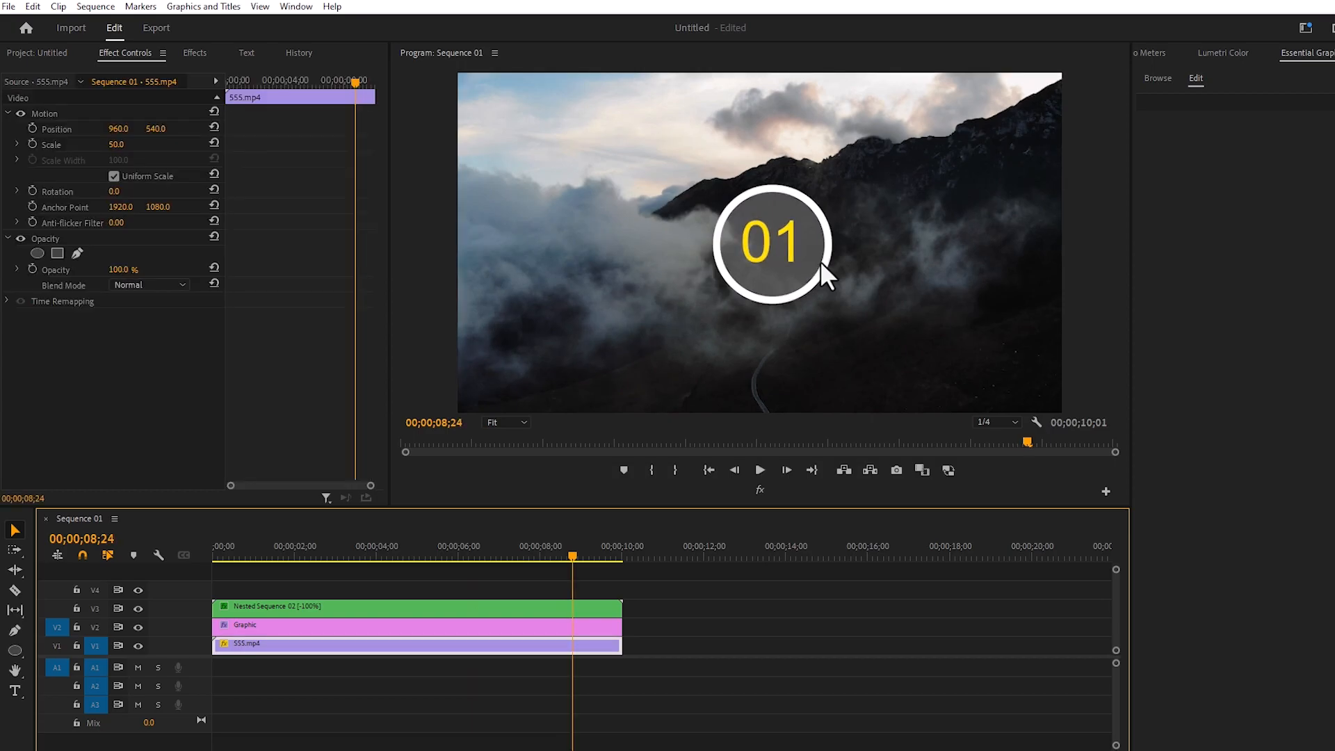